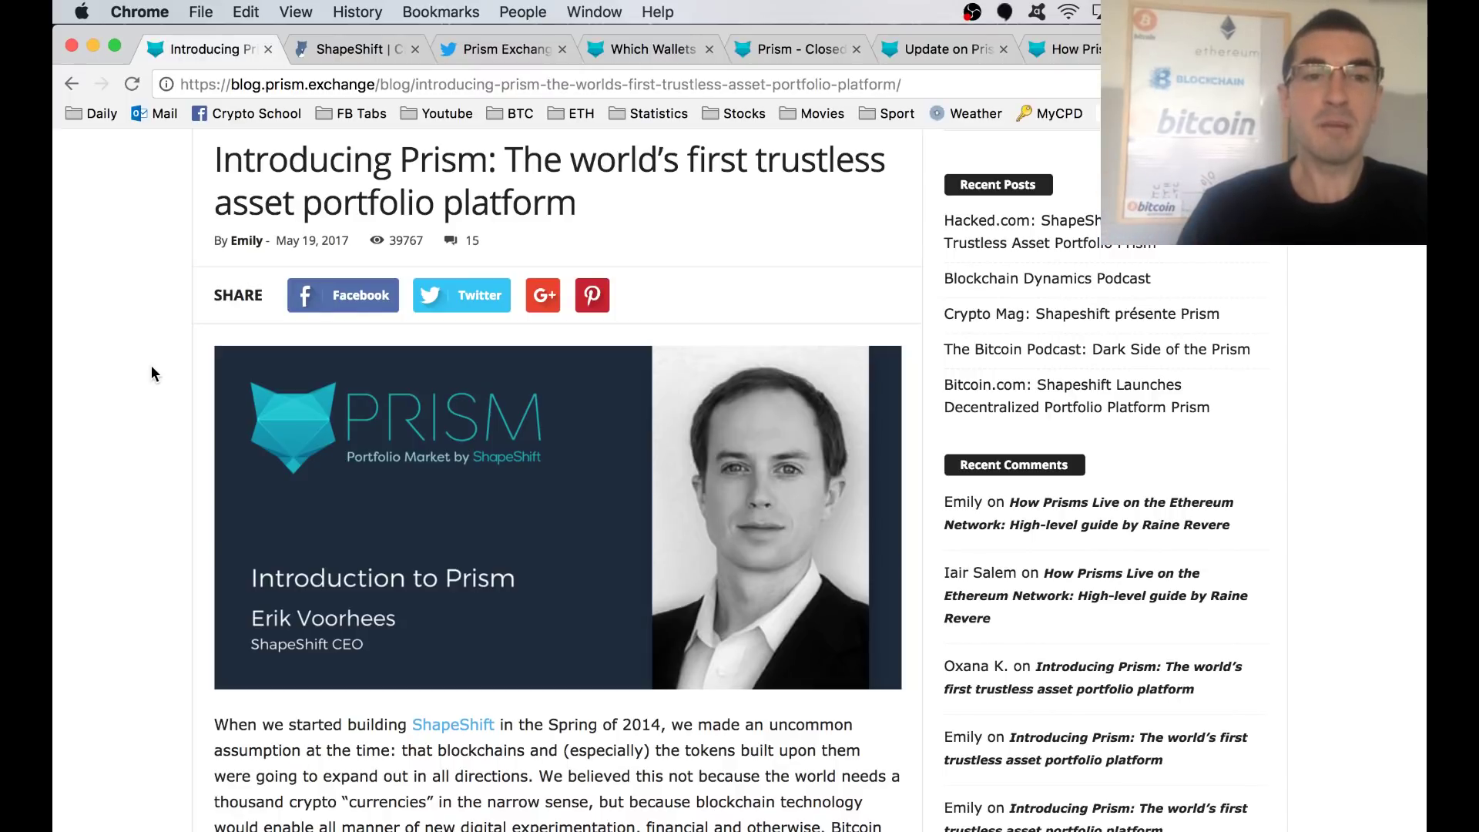
# Step: Look through the open ShapeShift page, Prism Exchange tweet, compatible-wallets article and the Prism home page with its leaderboard
pyautogui.click(344, 51)
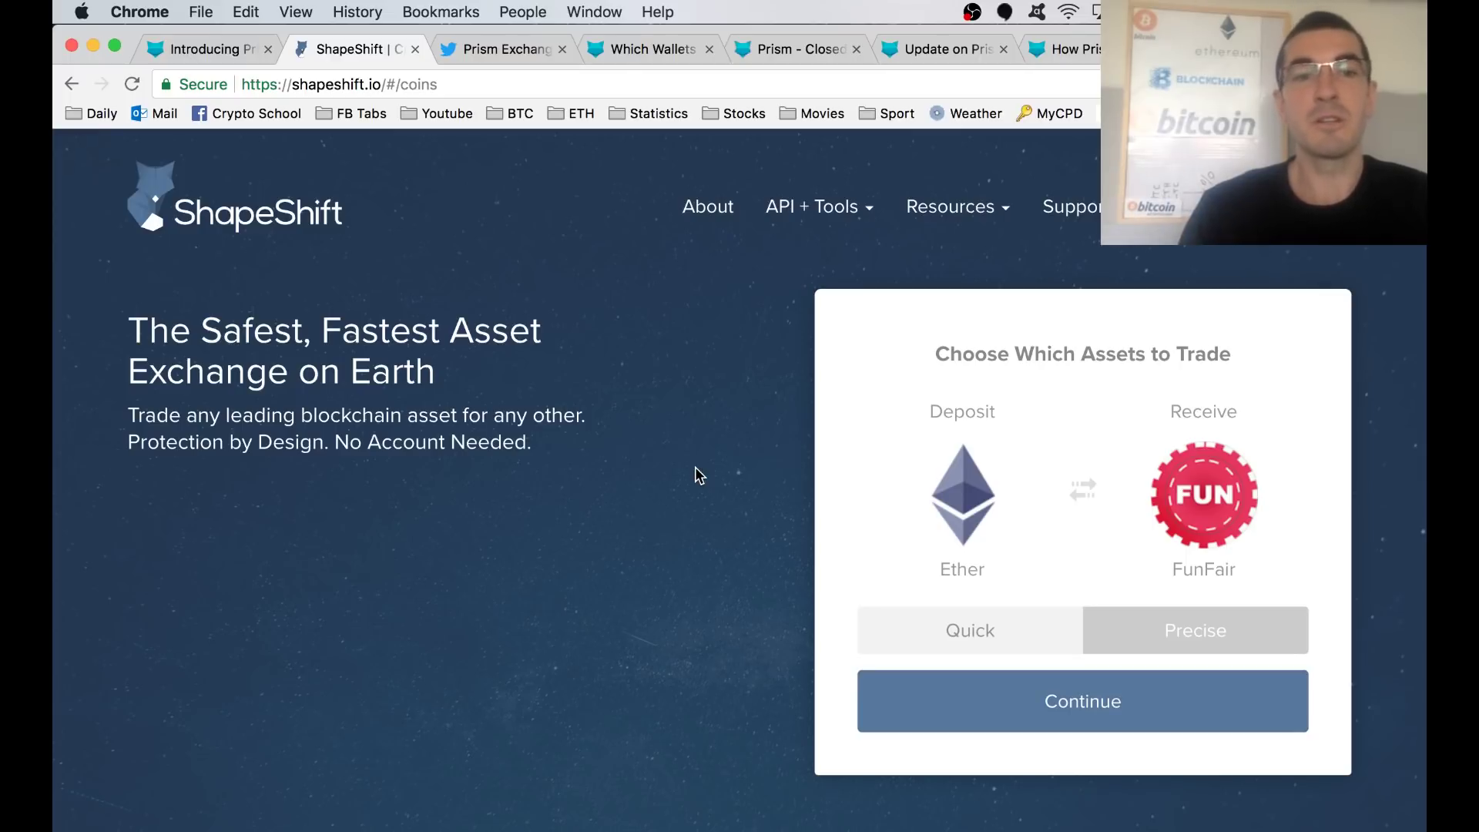
pyautogui.click(494, 55)
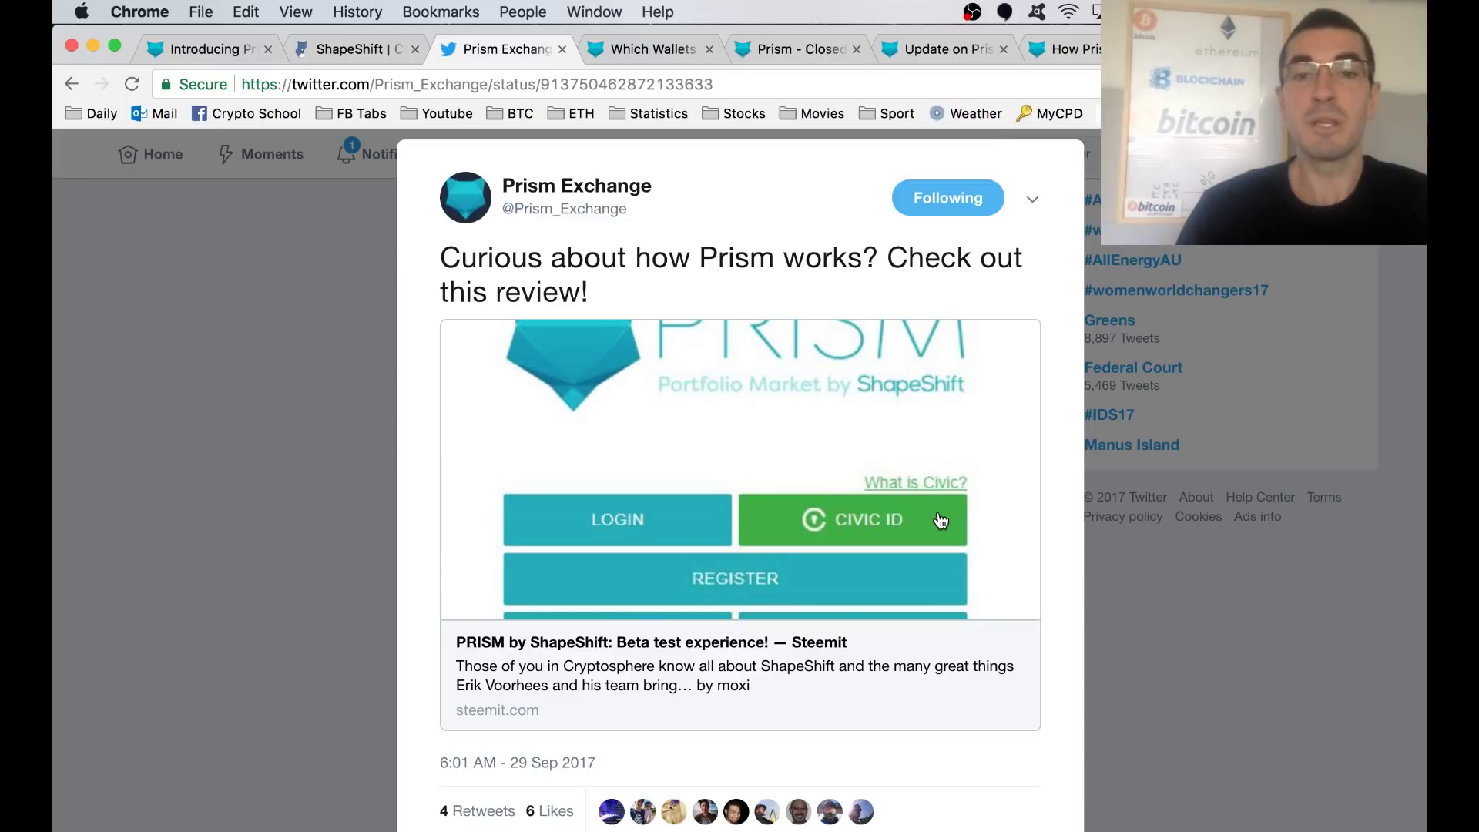
pyautogui.click(637, 49)
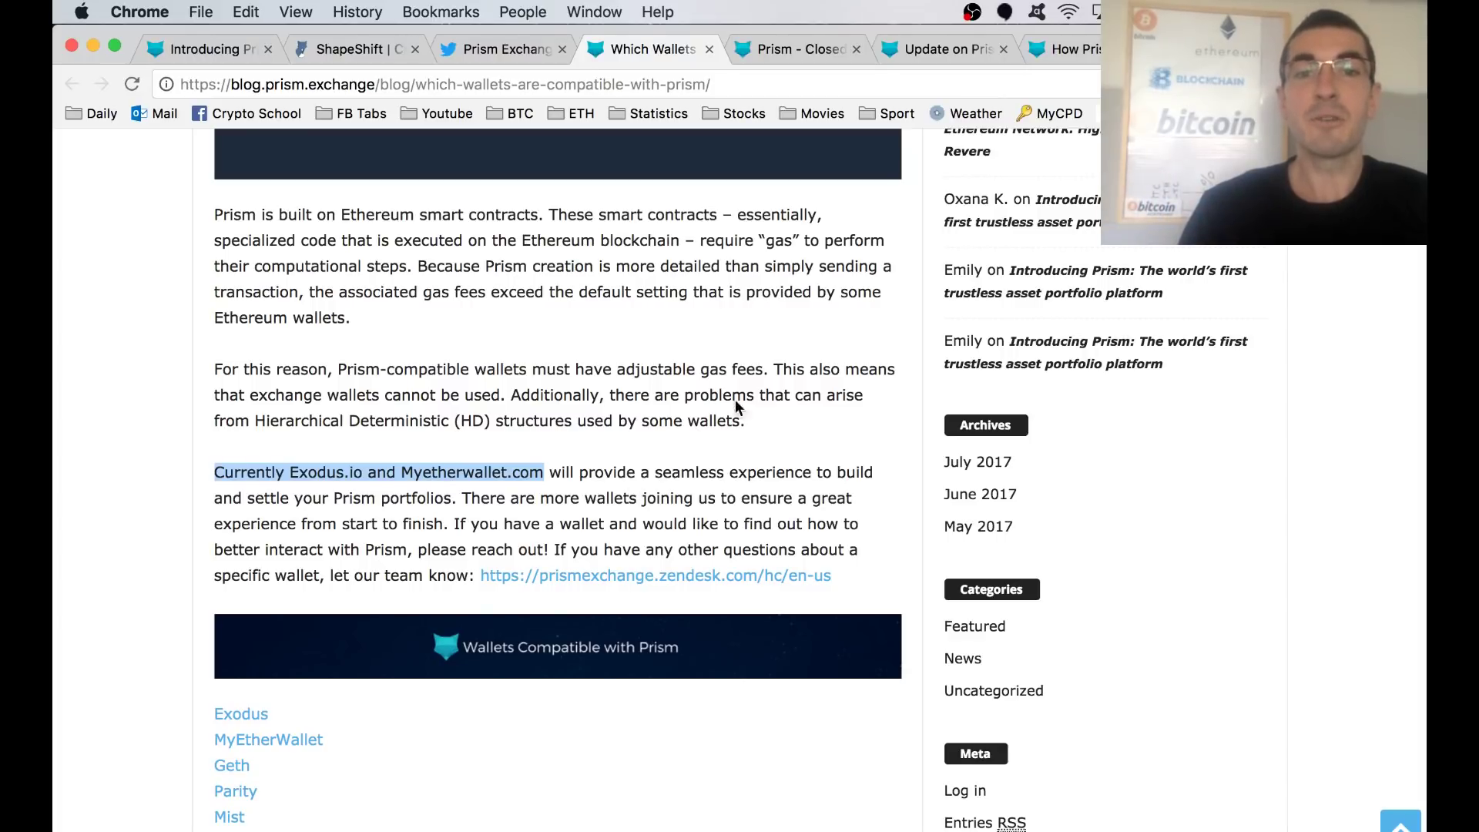
pyautogui.click(793, 49)
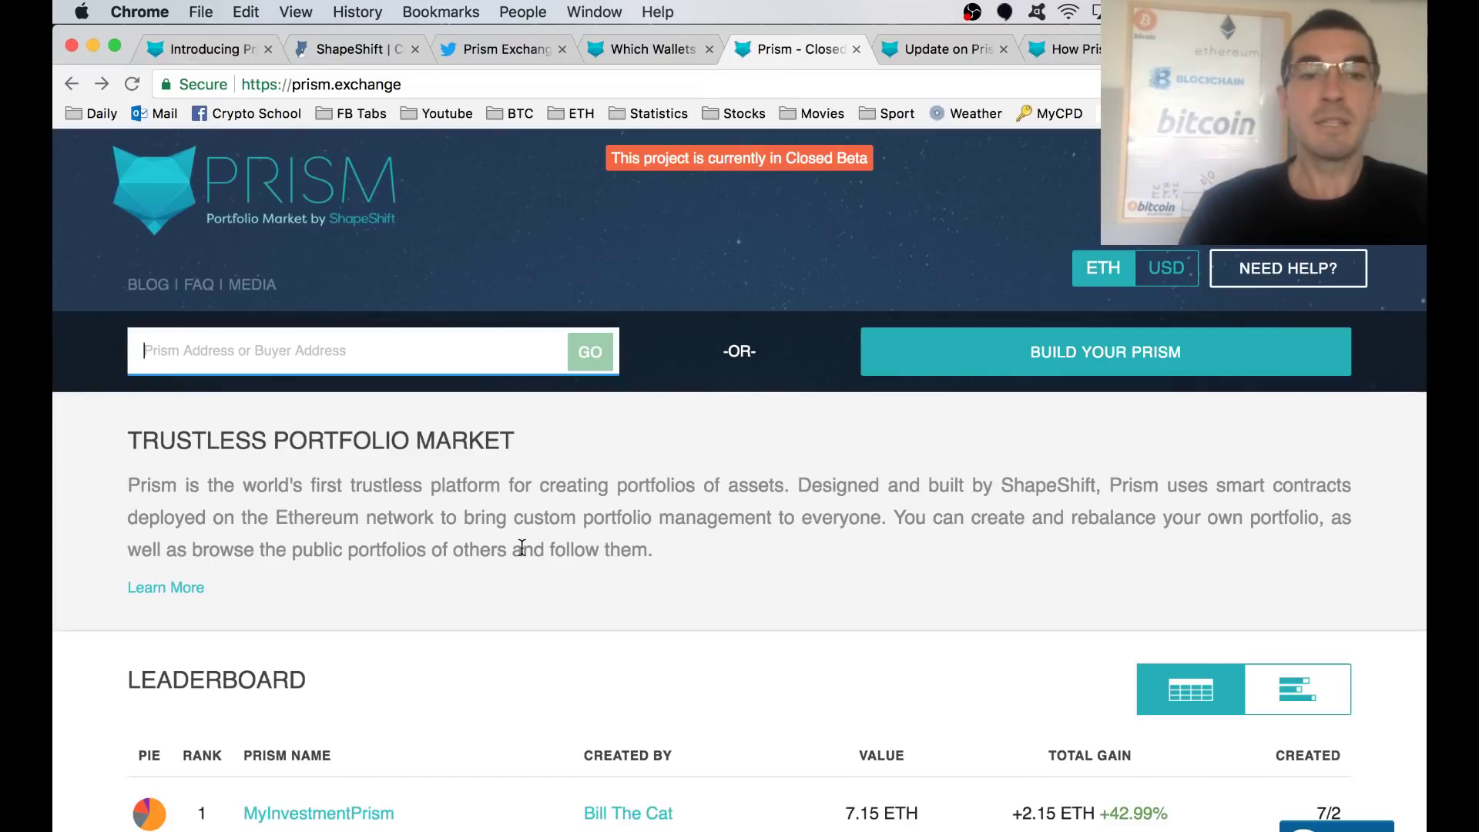
pyautogui.scroll(-4, 523, 547)
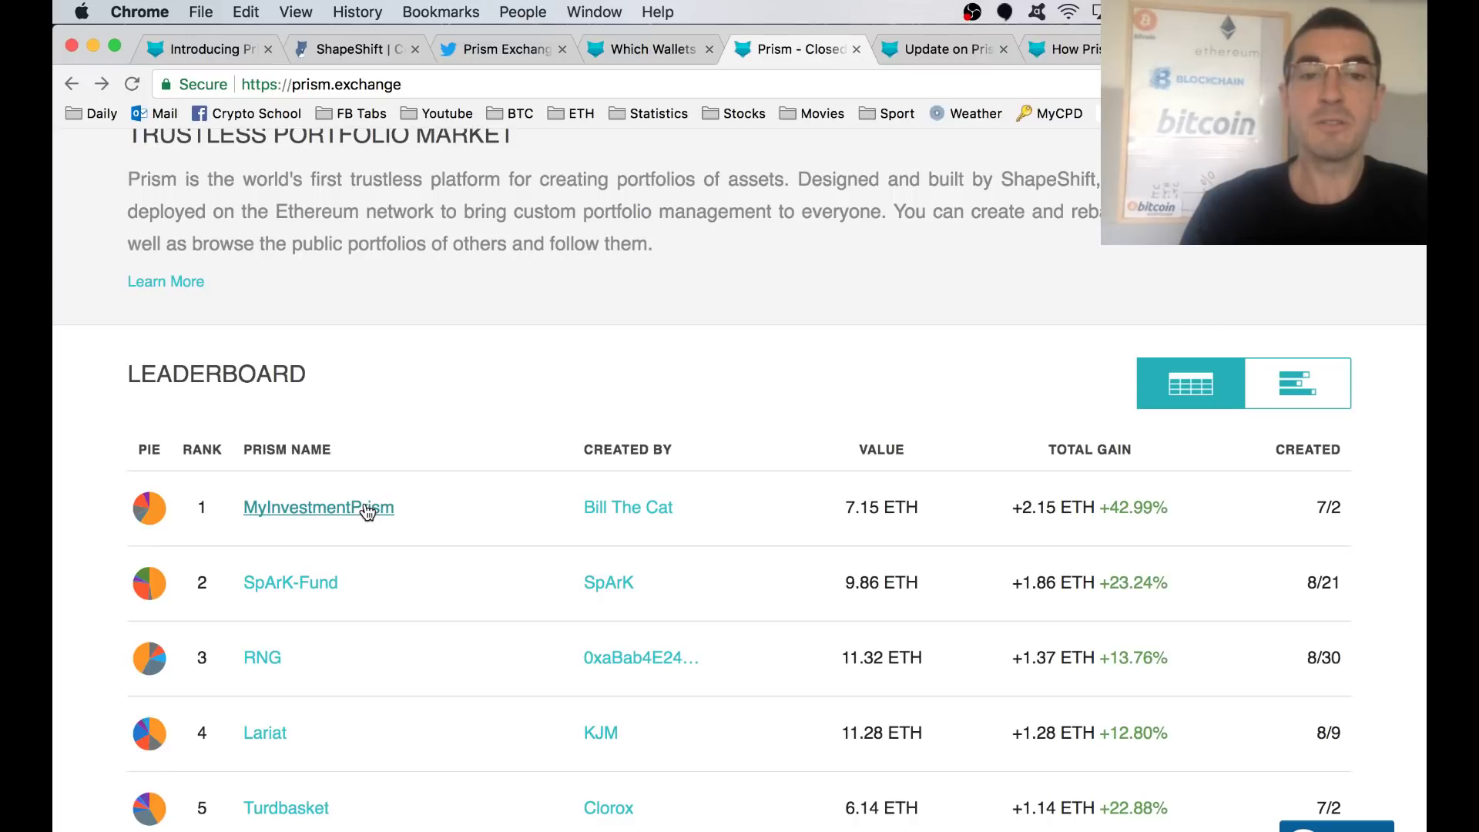
pyautogui.scroll(4, 1032, 416)
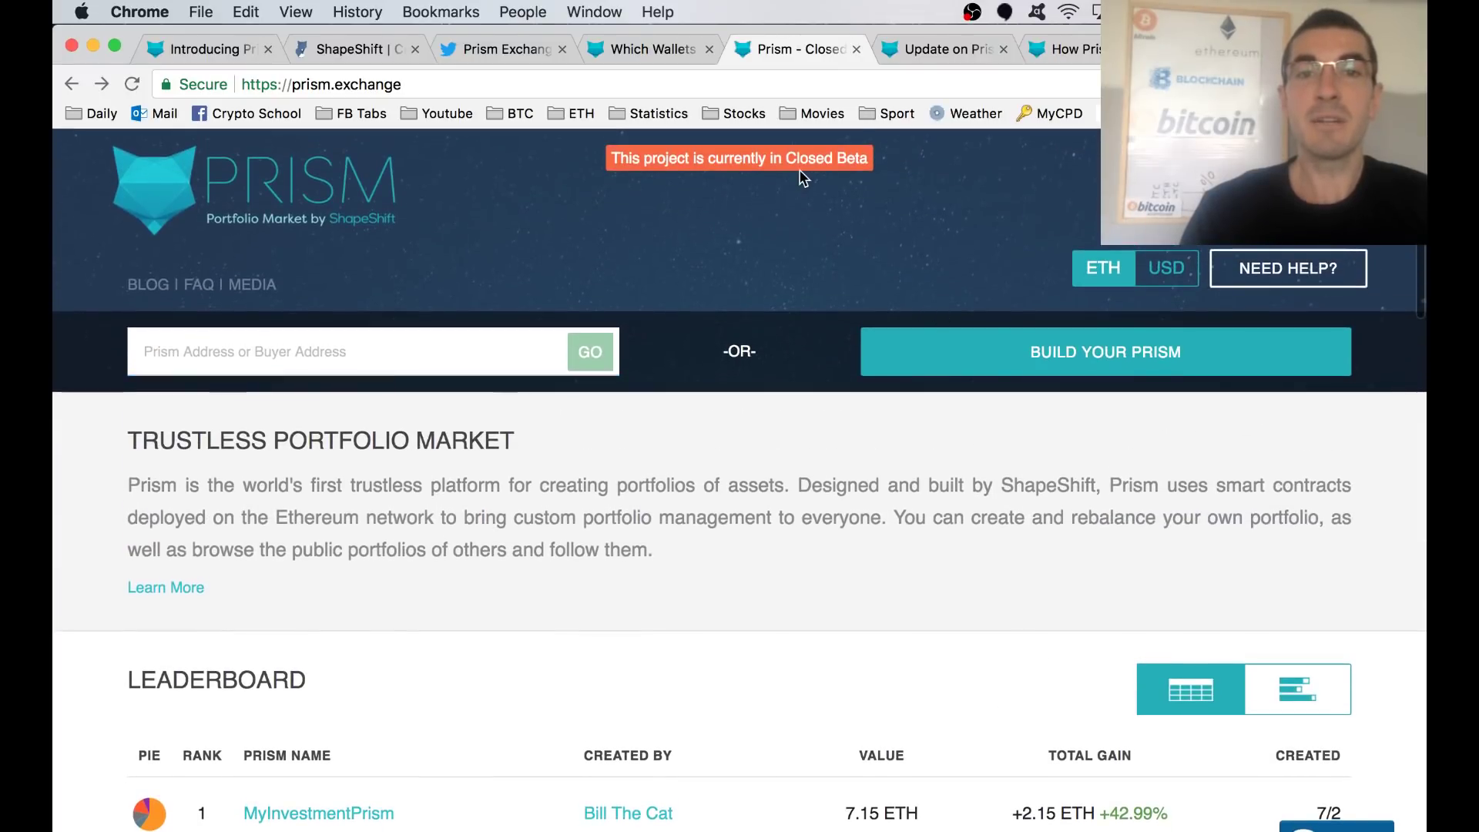
# Step: Start building a new Prism and set its initial investment amount to 1000 USD
pyautogui.click(981, 353)
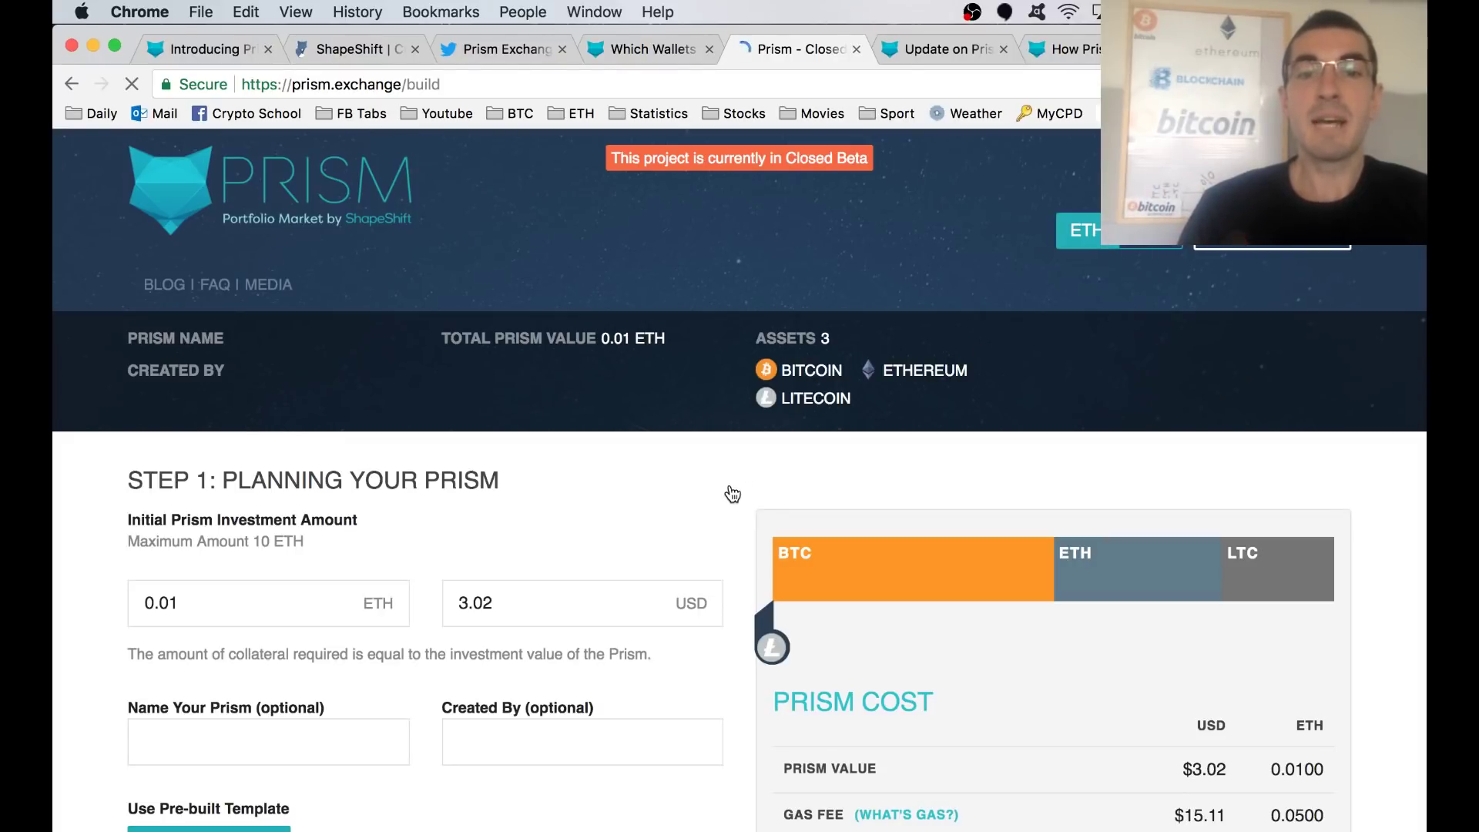
pyautogui.scroll(-5, 732, 494)
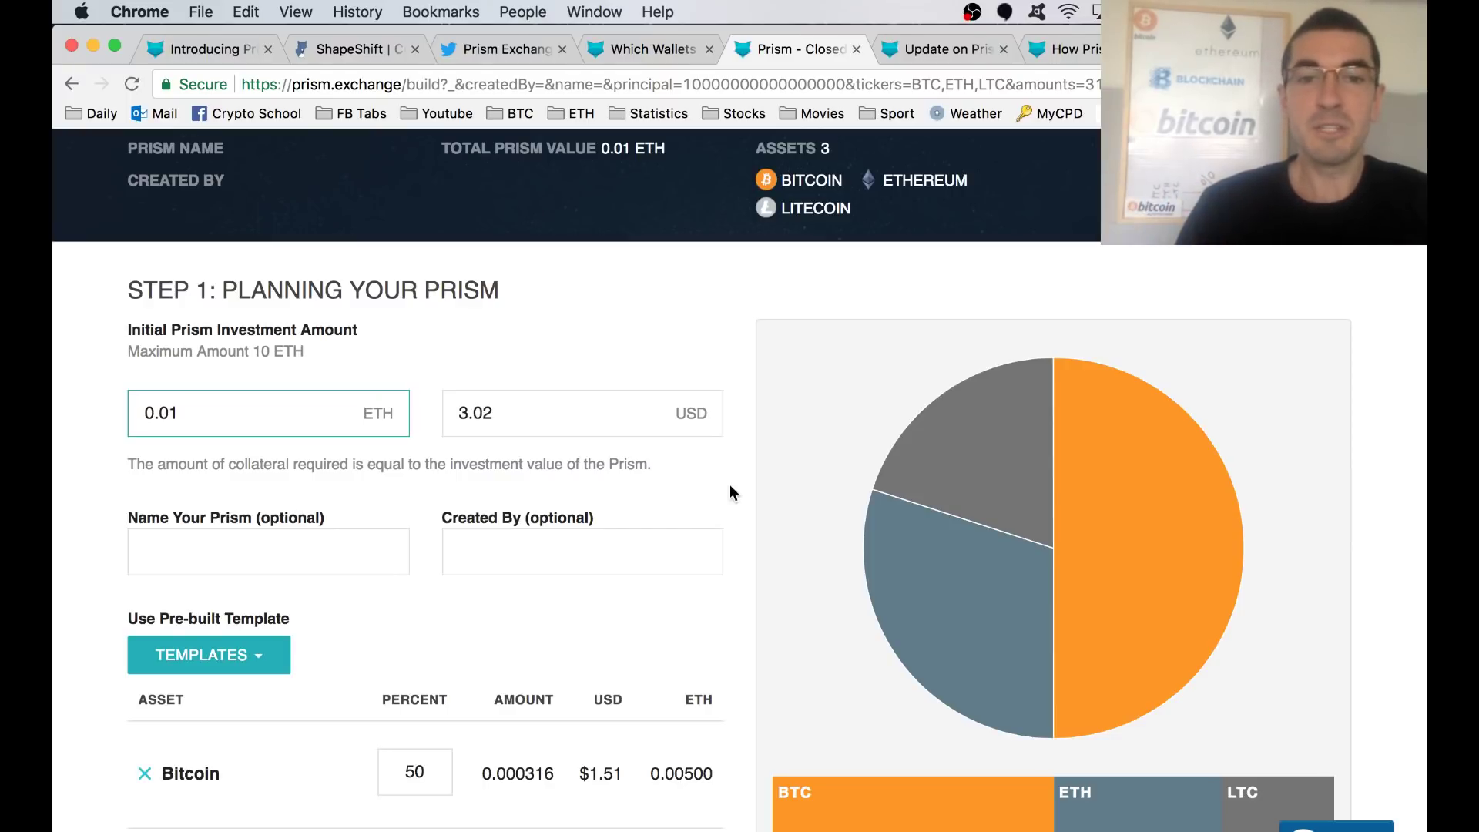
pyautogui.click(509, 420)
pyautogui.write('1')
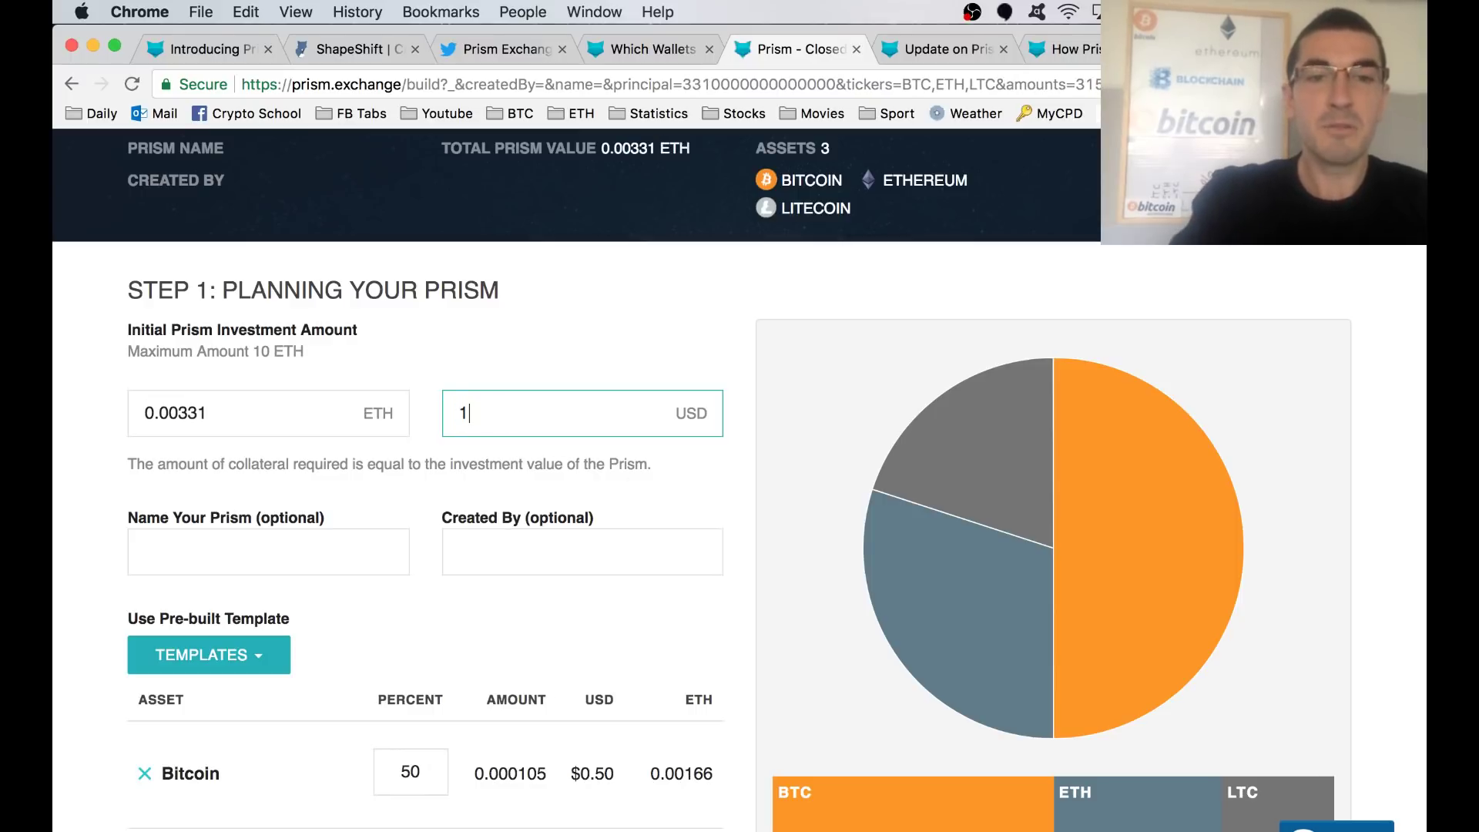
pyautogui.write('000')
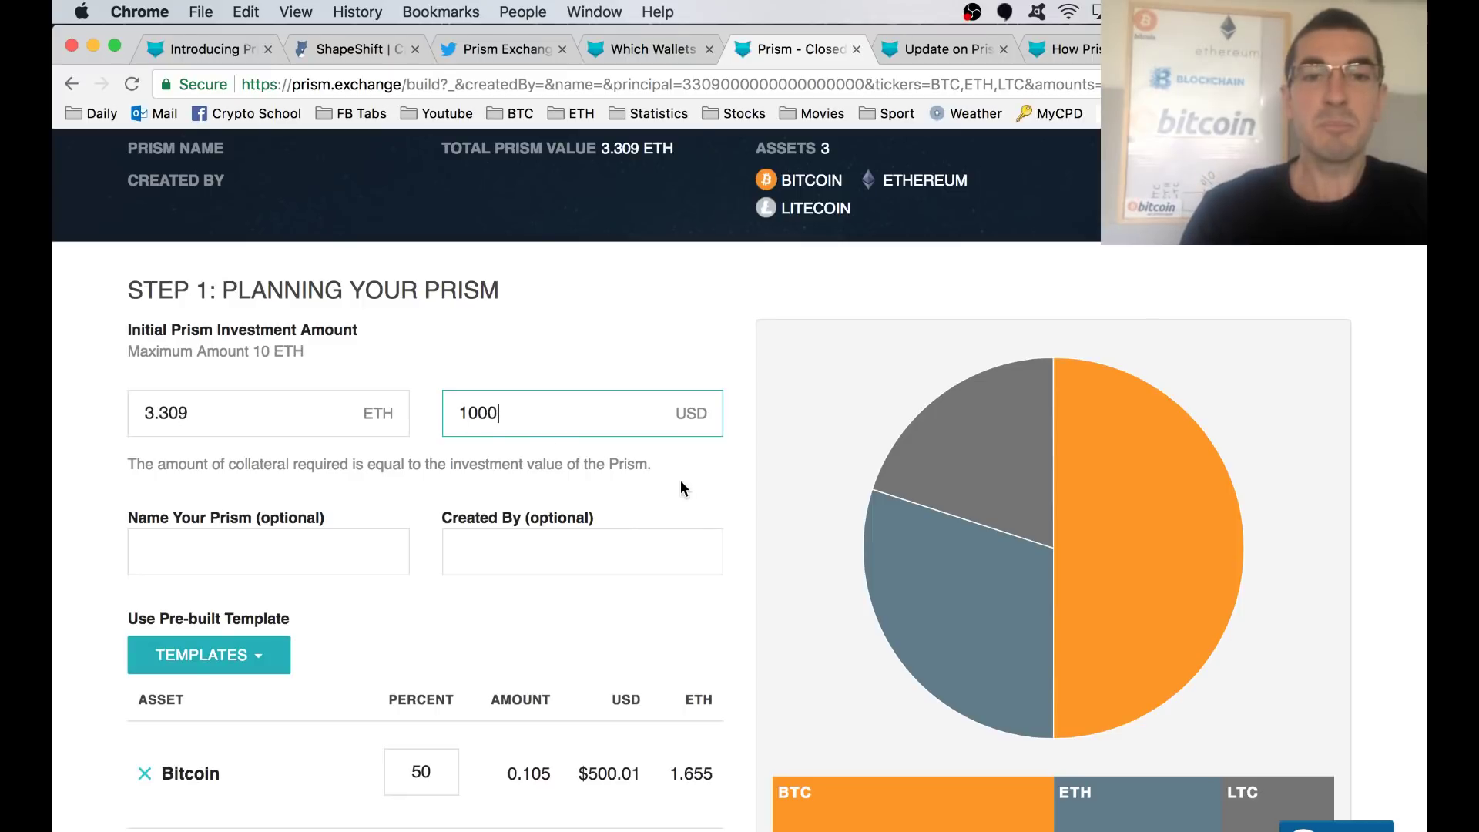
pyautogui.click(729, 487)
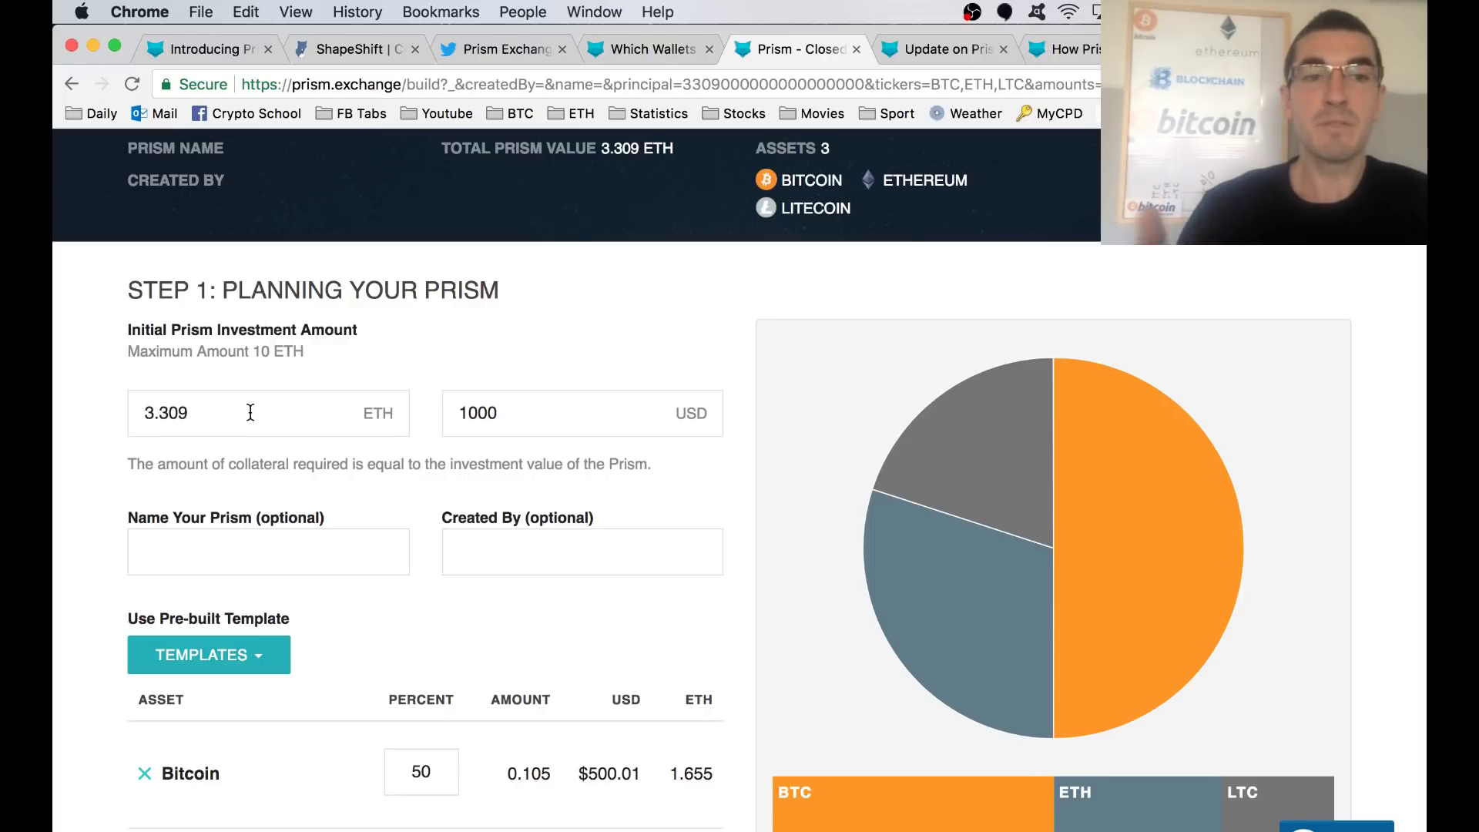
# Step: Name the Prism YT and fill in the creator's nickname
pyautogui.click(319, 553)
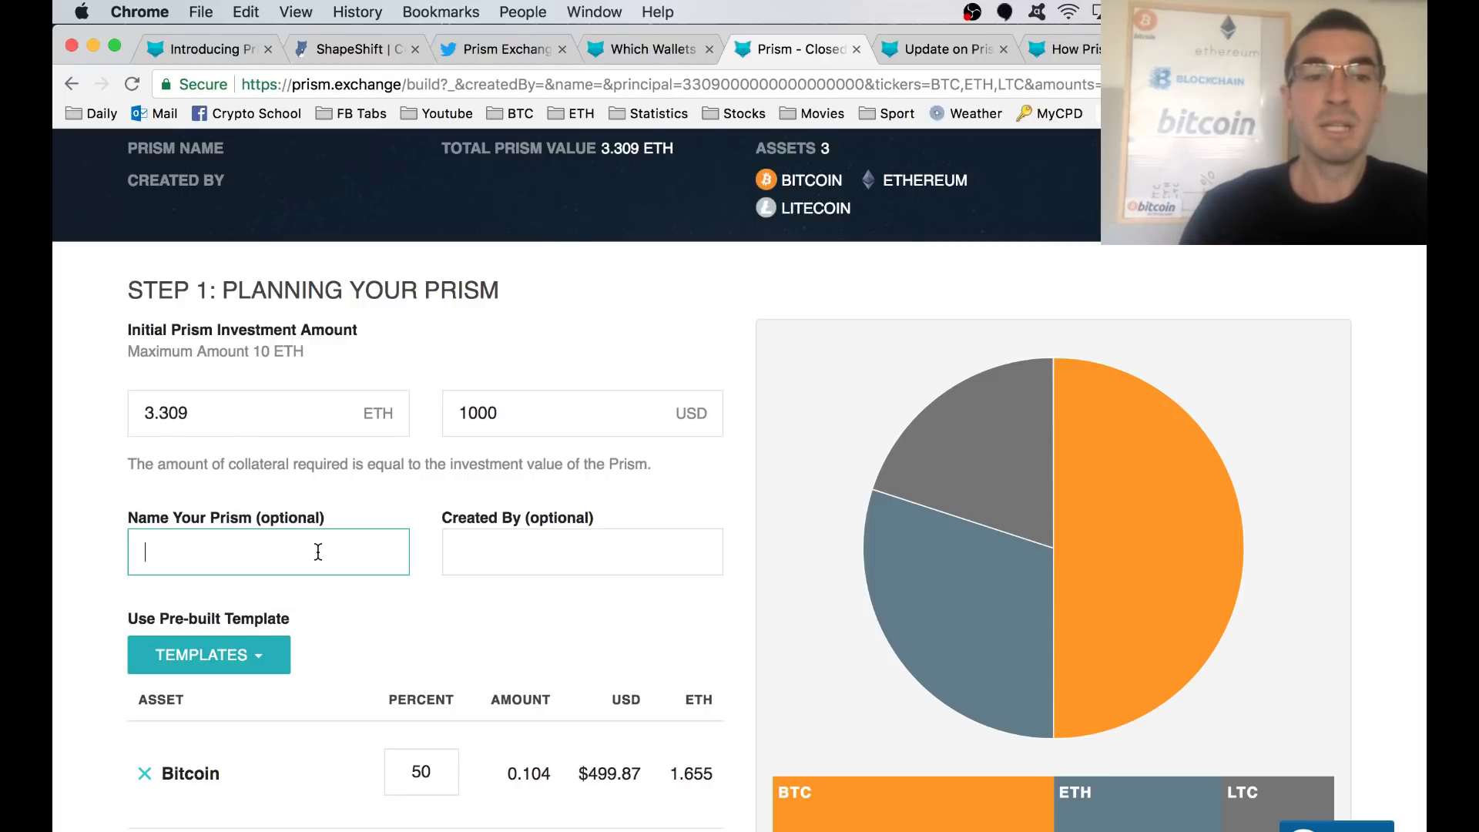
pyautogui.write('YT')
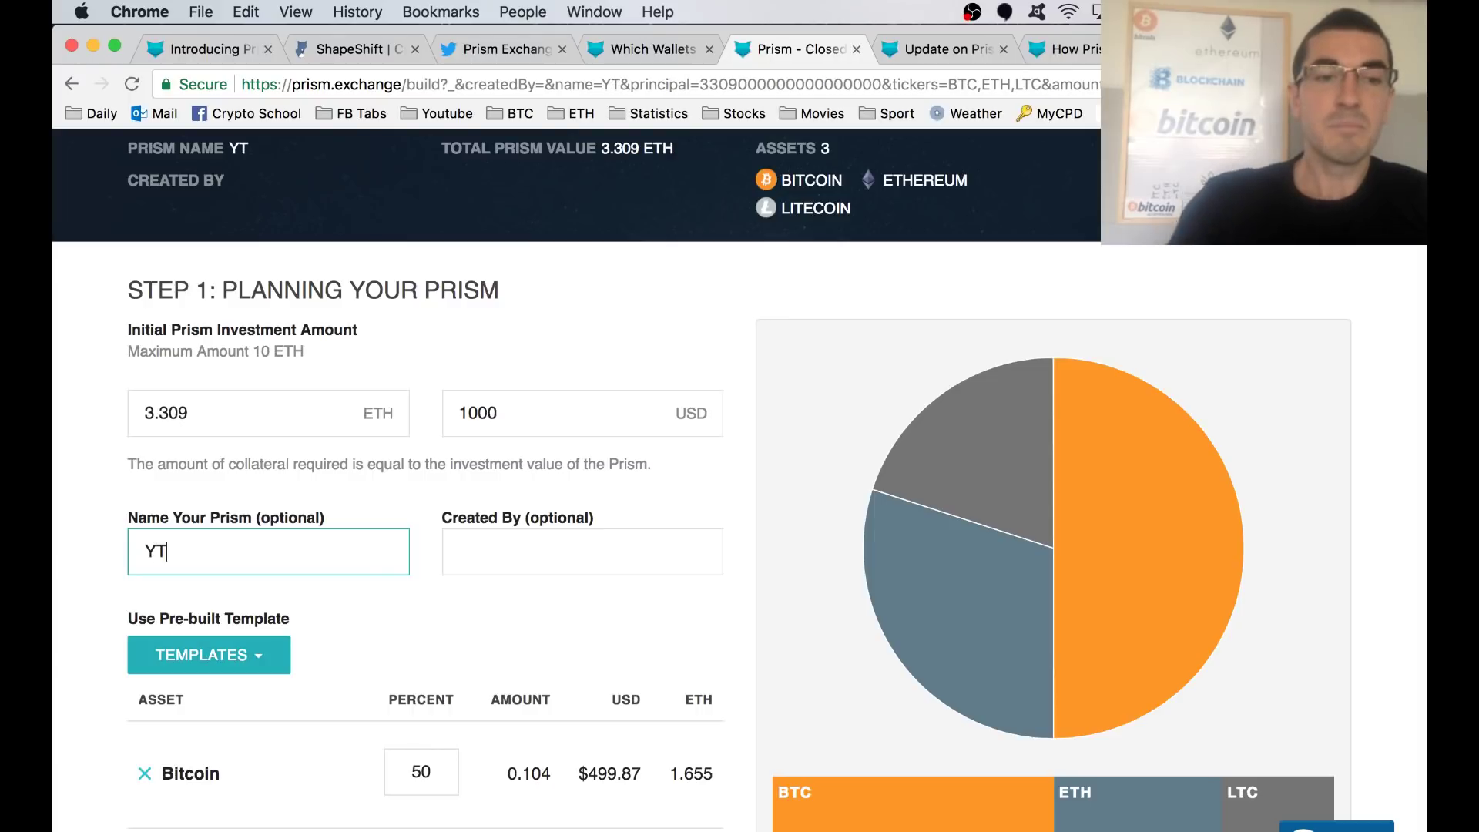
pyautogui.click(529, 560)
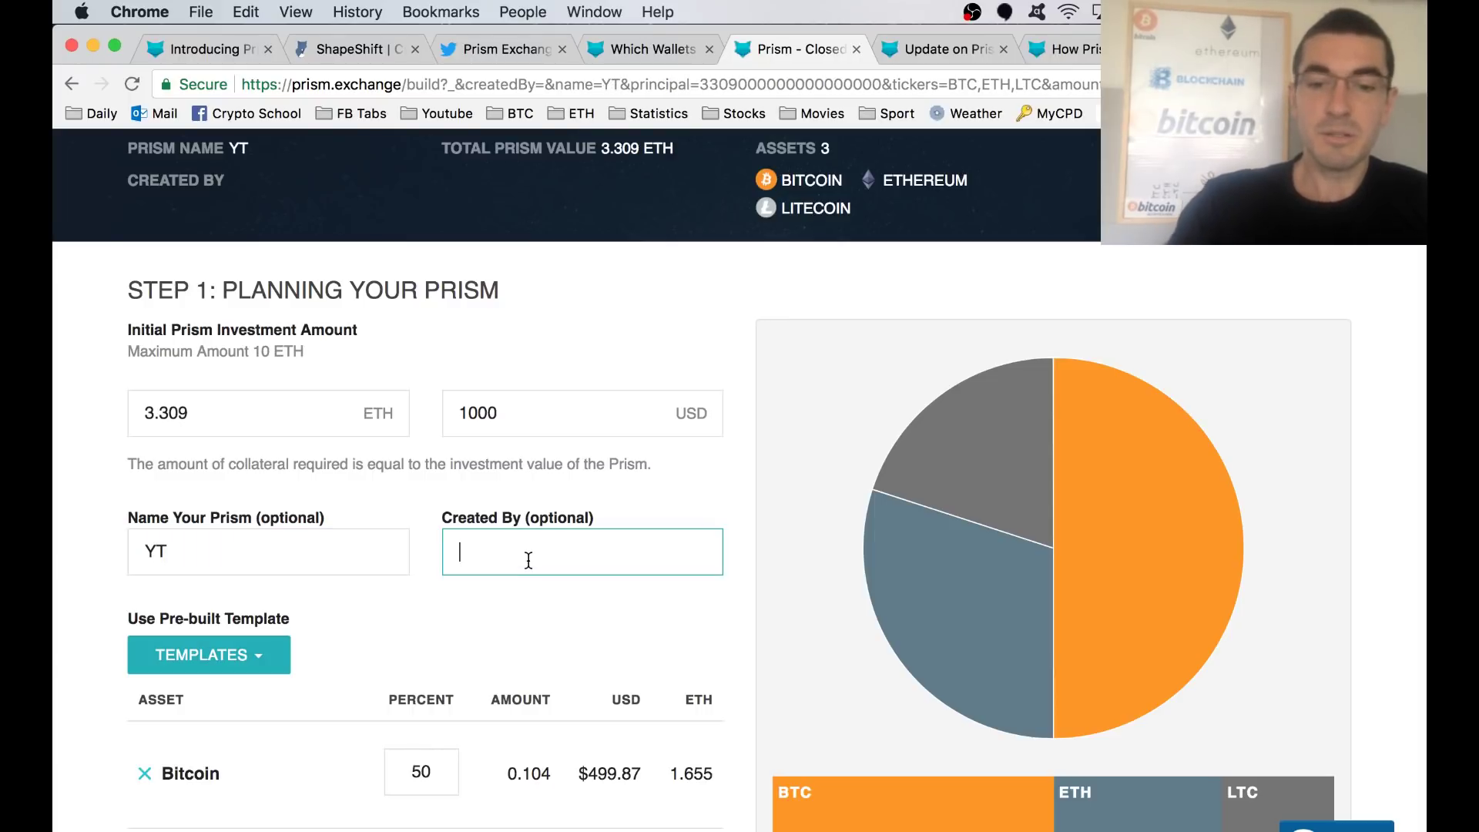
pyautogui.write('Nugget')
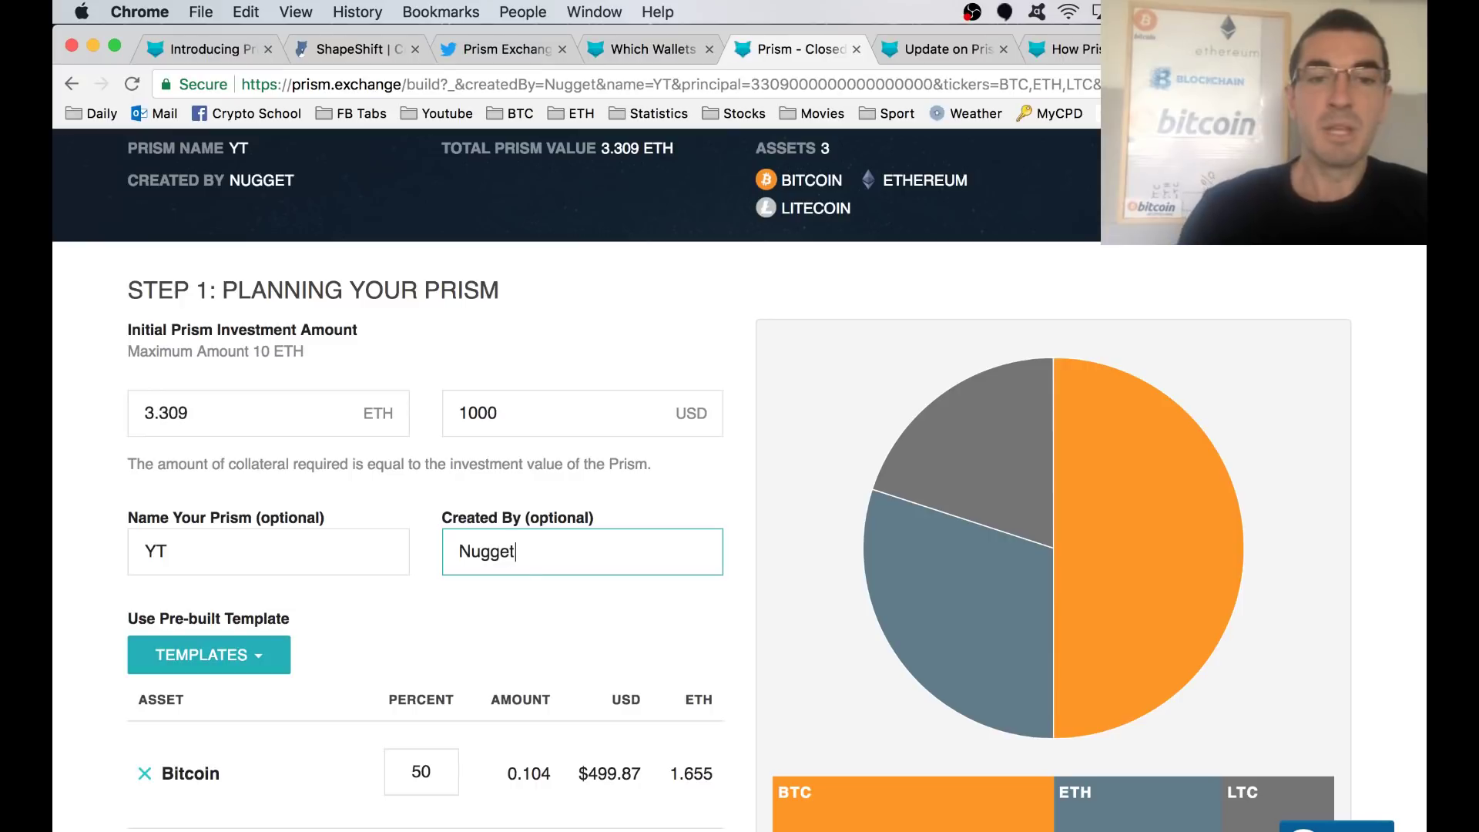
# Step: Examine the default asset allocation, the cost breakdown and the available pre-built templates without choosing one
pyautogui.scroll(-3, 734, 596)
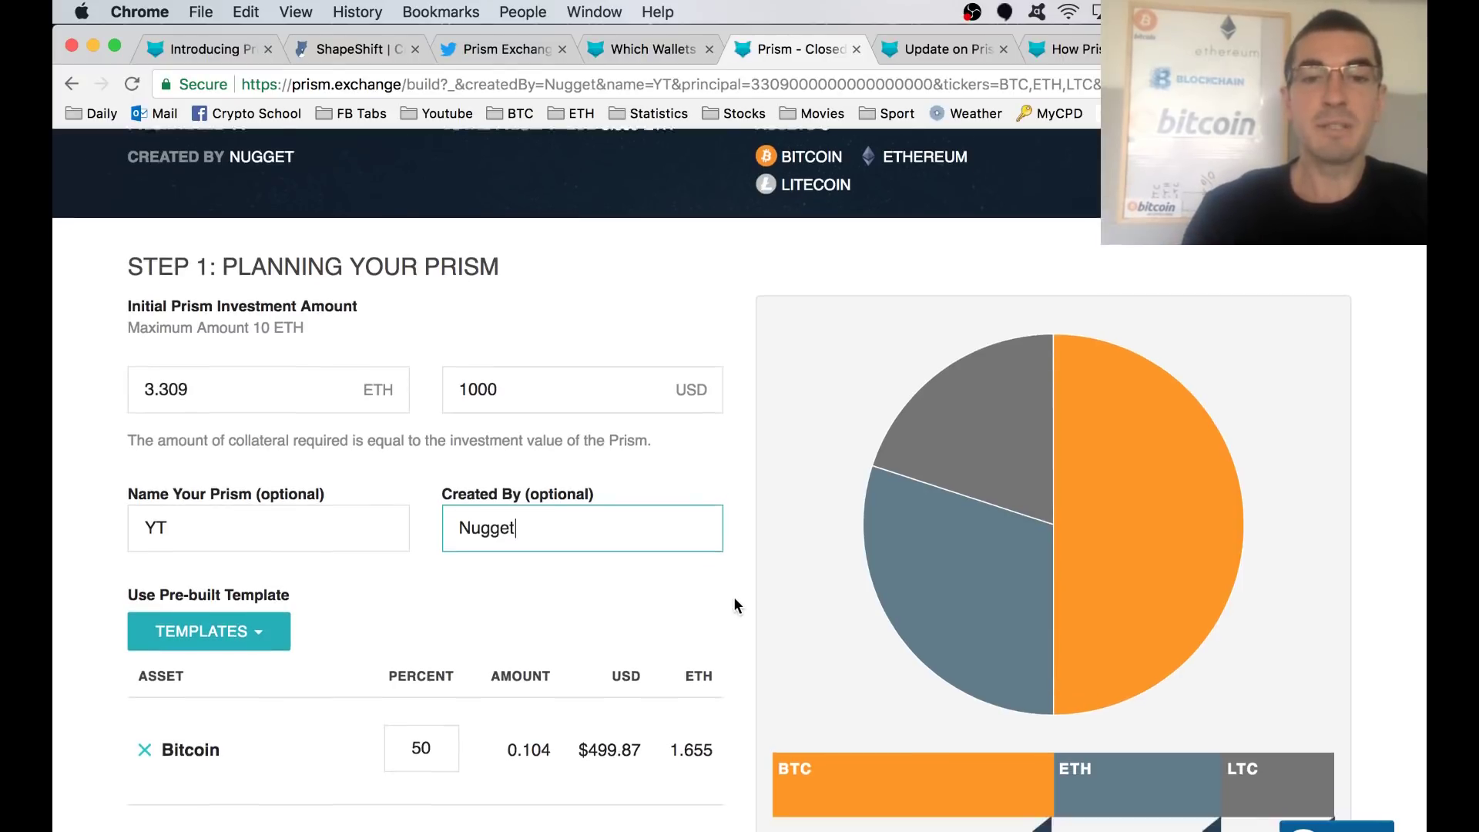
pyautogui.scroll(-3, 734, 600)
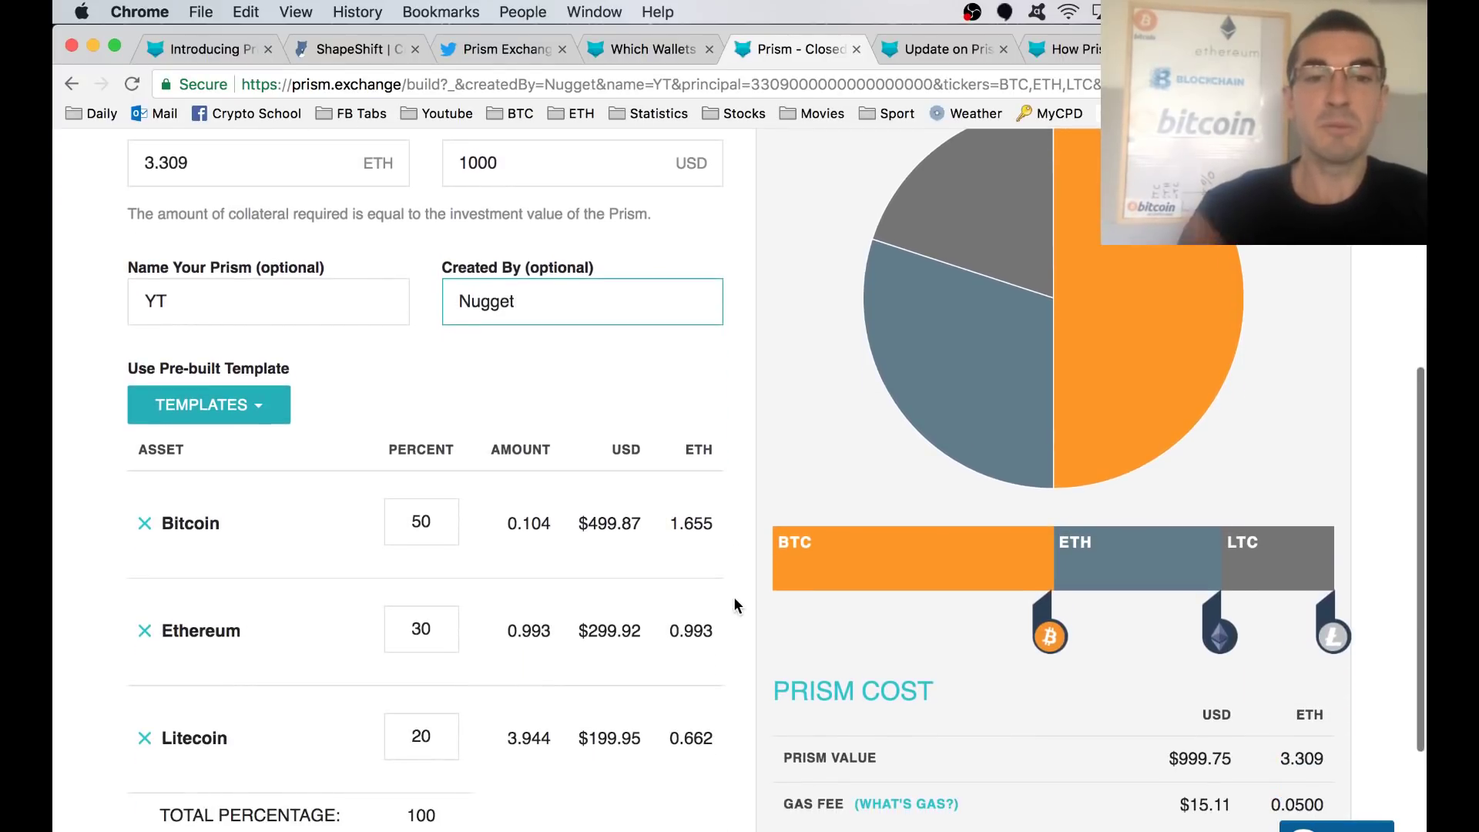
pyautogui.scroll(-3, 733, 605)
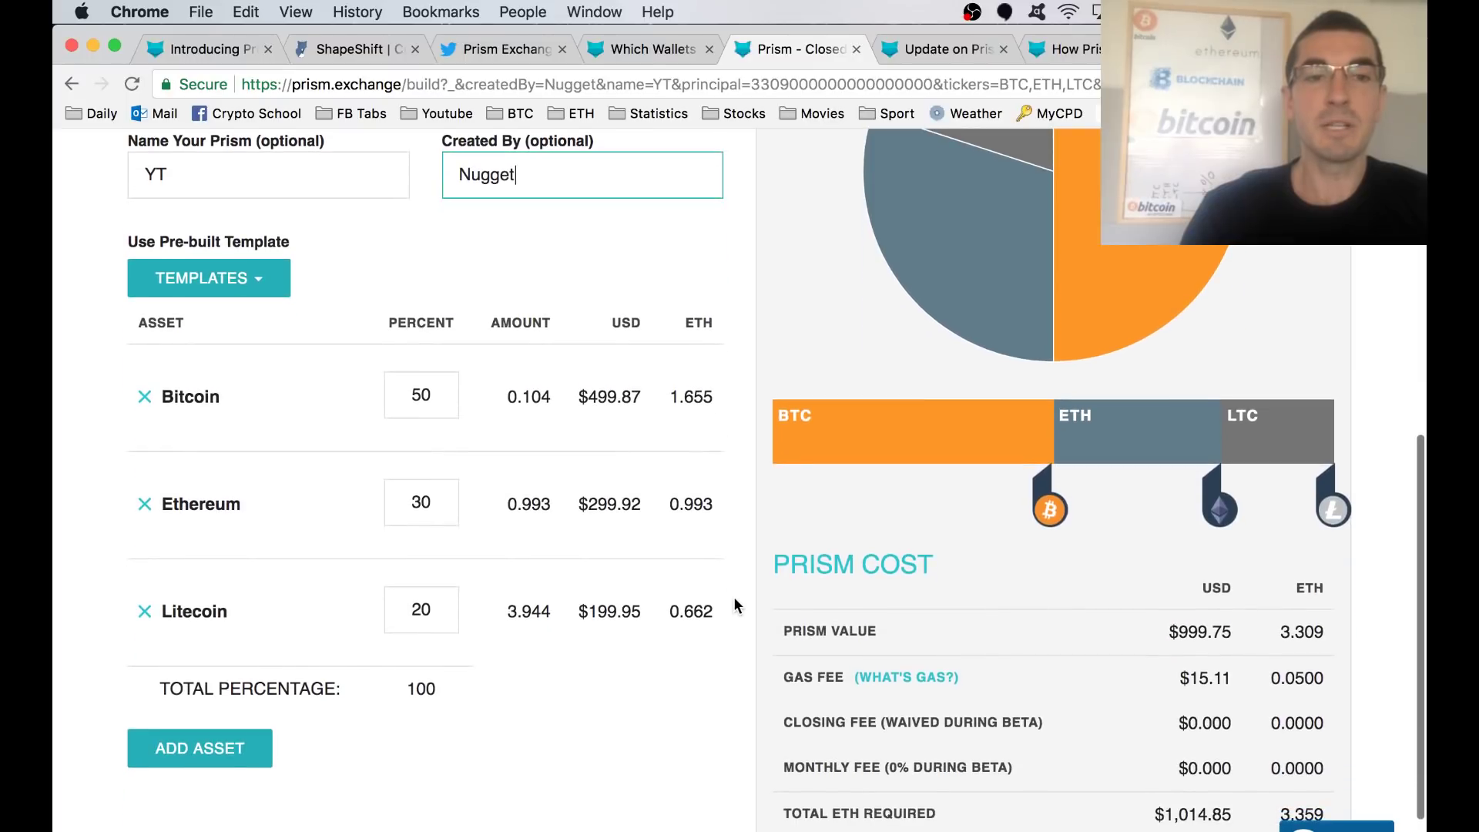
pyautogui.click(274, 283)
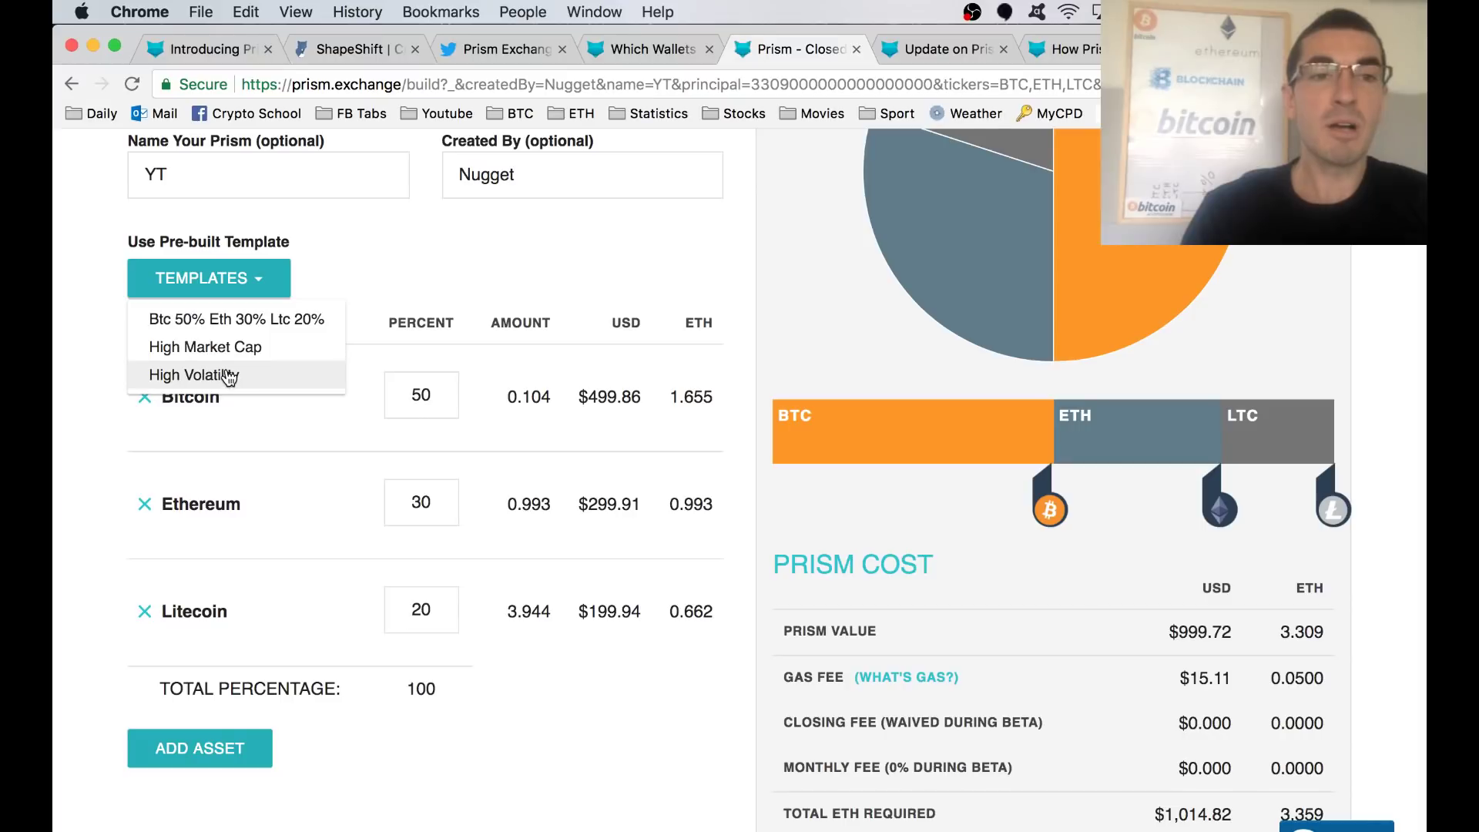
pyautogui.click(488, 268)
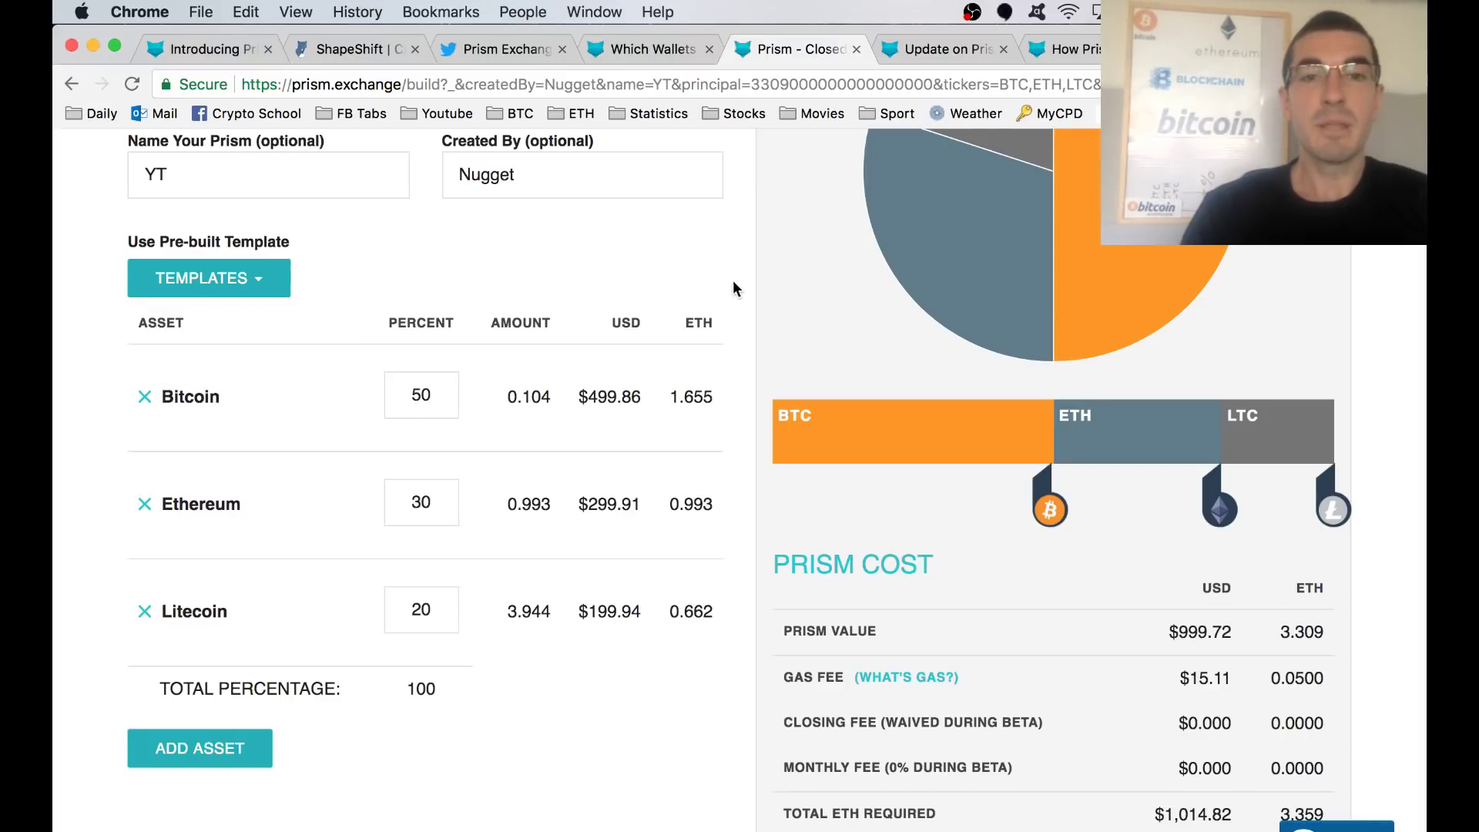
# Step: Add Augur and NEM to the Prism's assets
pyautogui.scroll(-2, 733, 282)
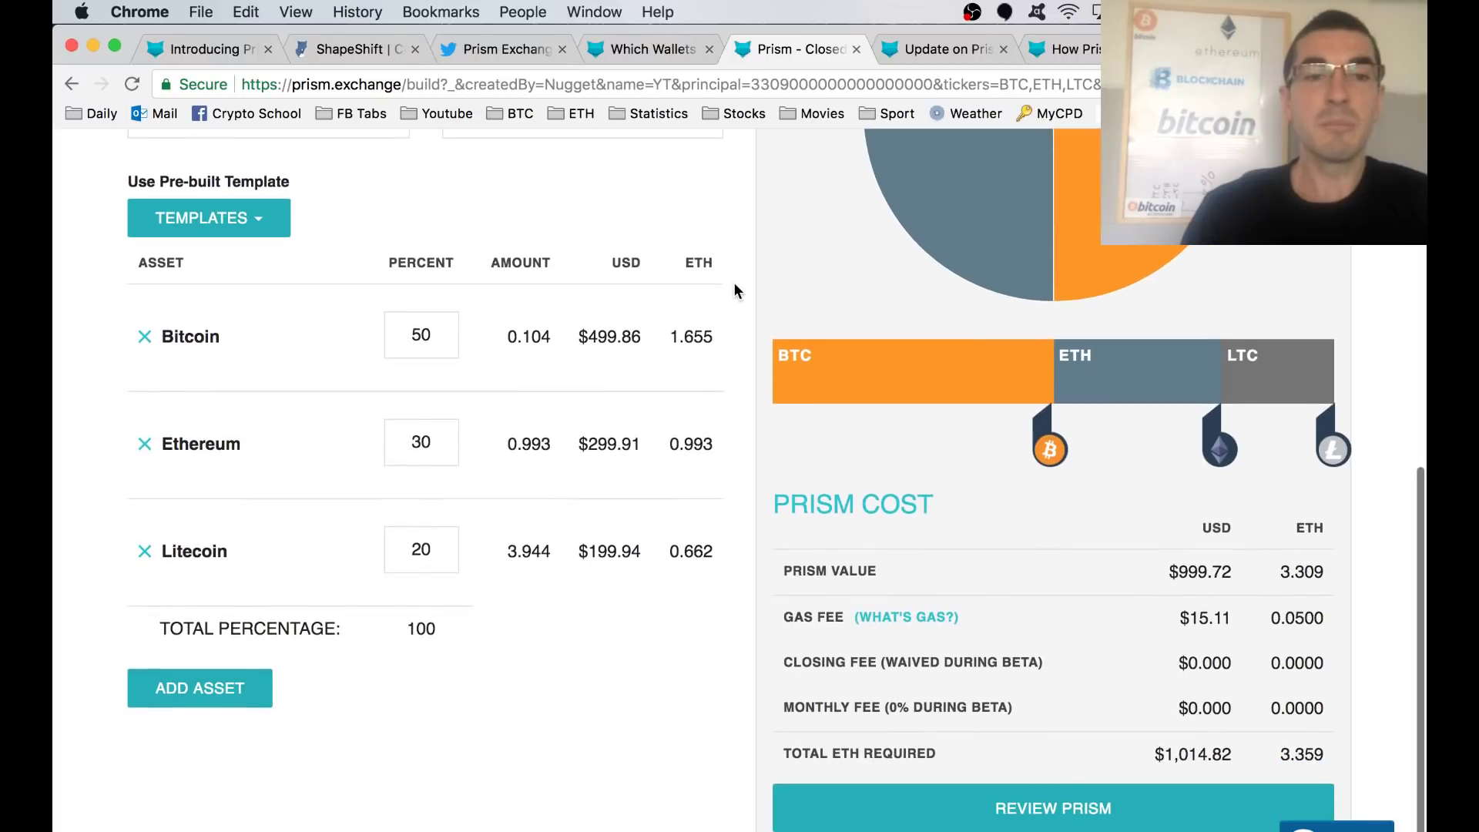
pyautogui.click(160, 699)
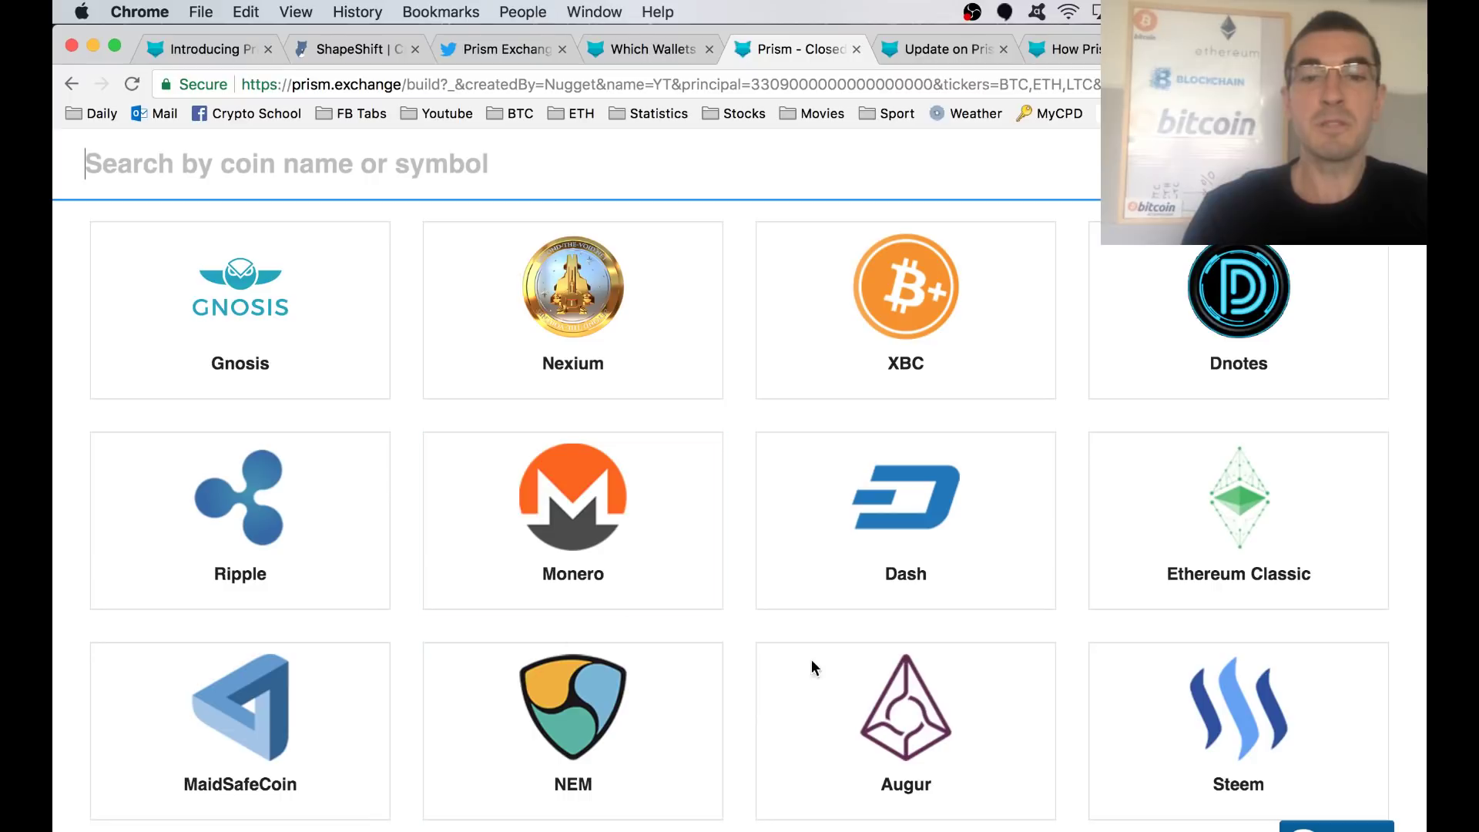
pyautogui.click(893, 721)
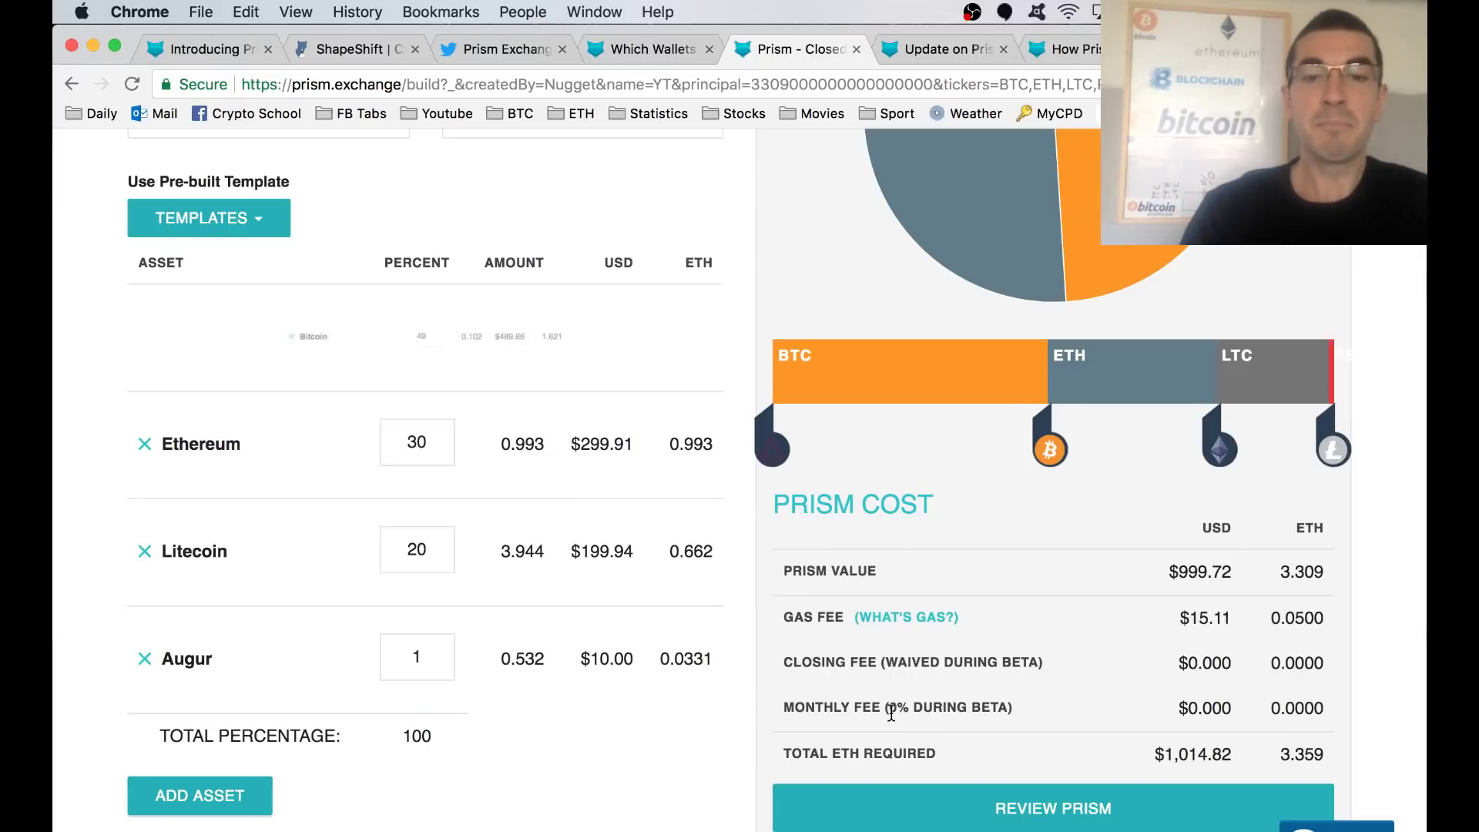
pyautogui.click(238, 795)
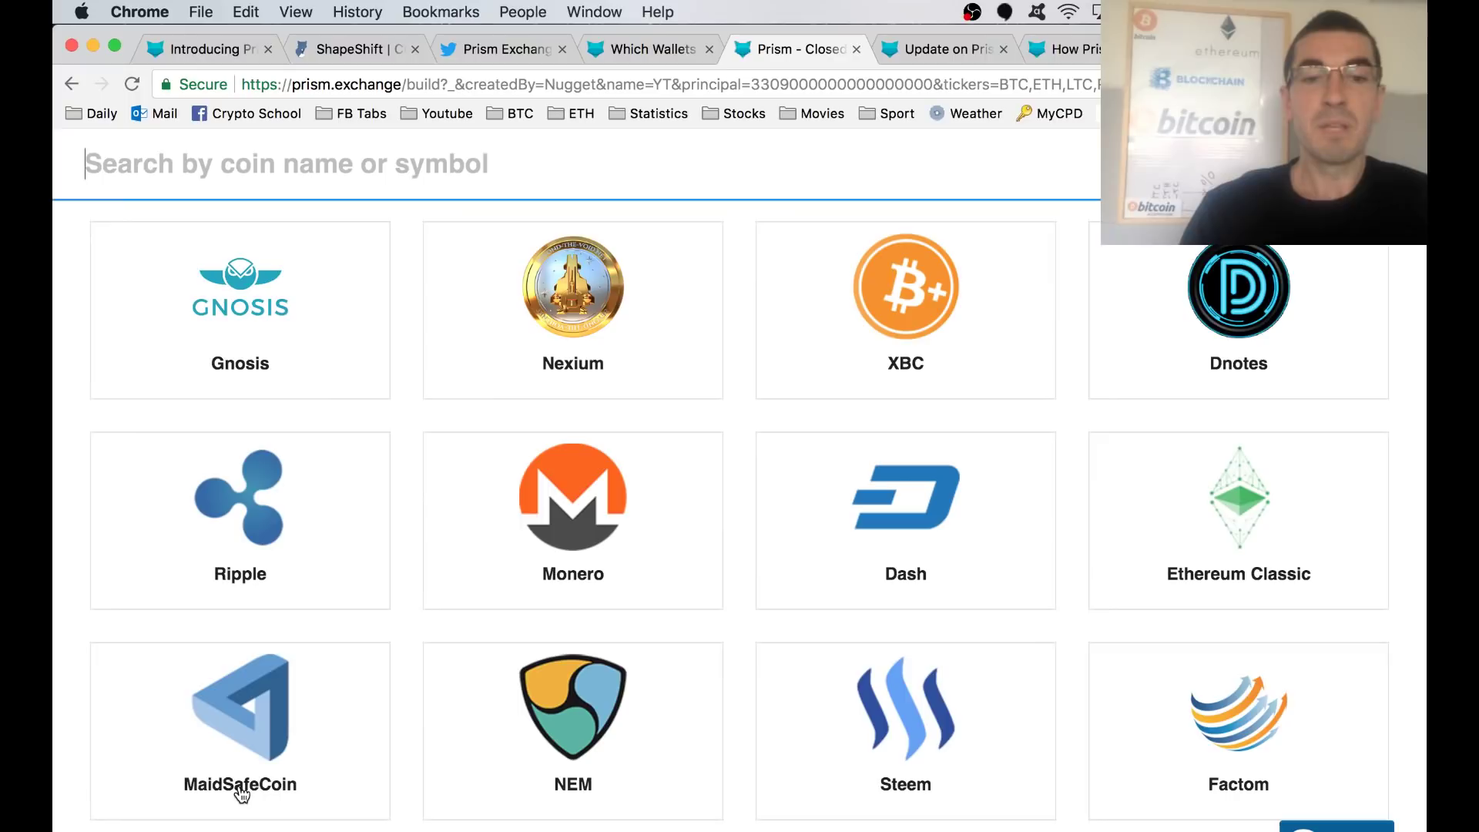
pyautogui.click(580, 721)
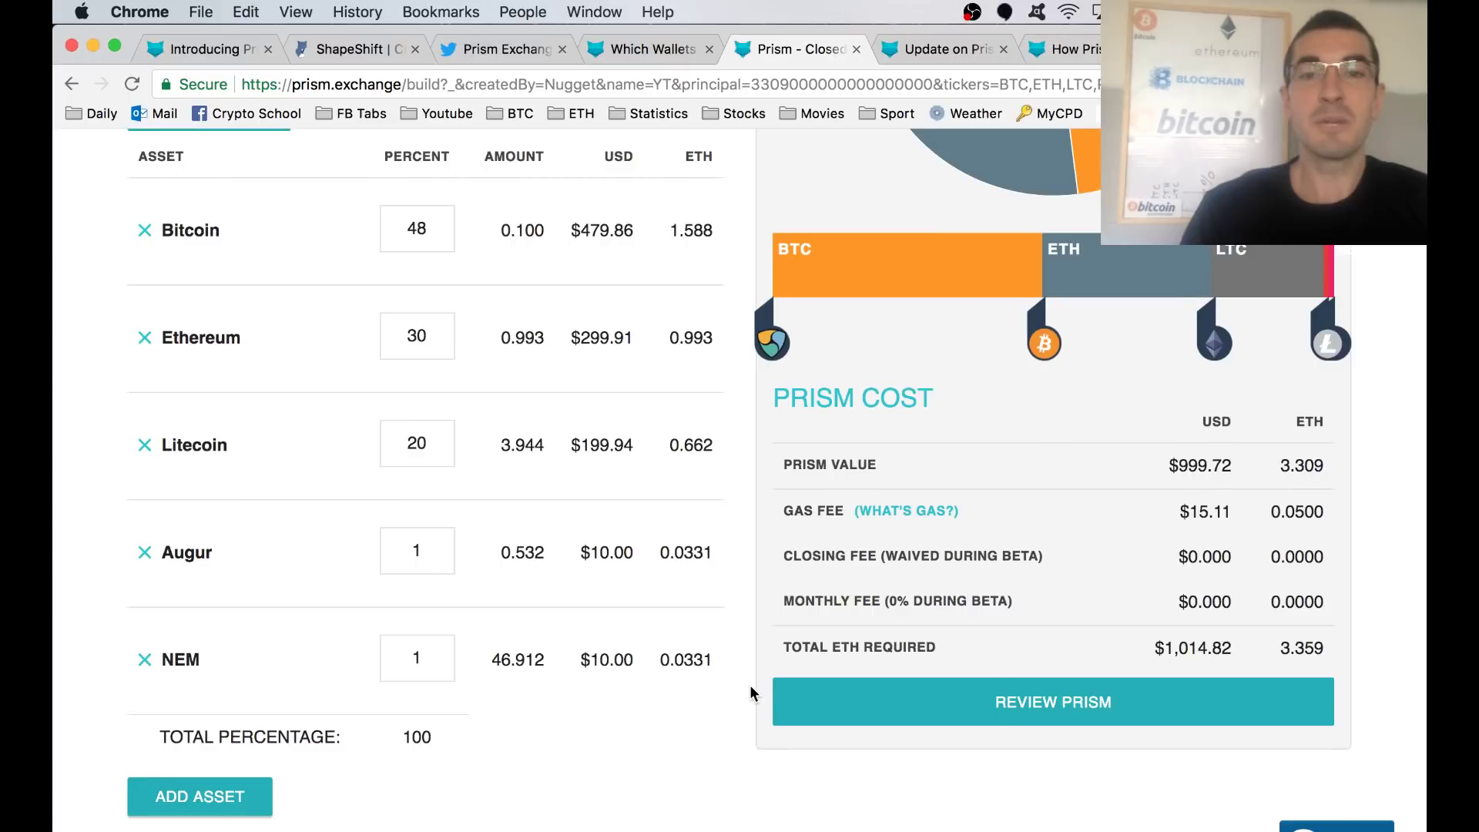
# Step: Rebalance the allocation bar to give Bitcoin 28%, Ethereum 20% and Litecoin 17%
pyautogui.scroll(2, 750, 686)
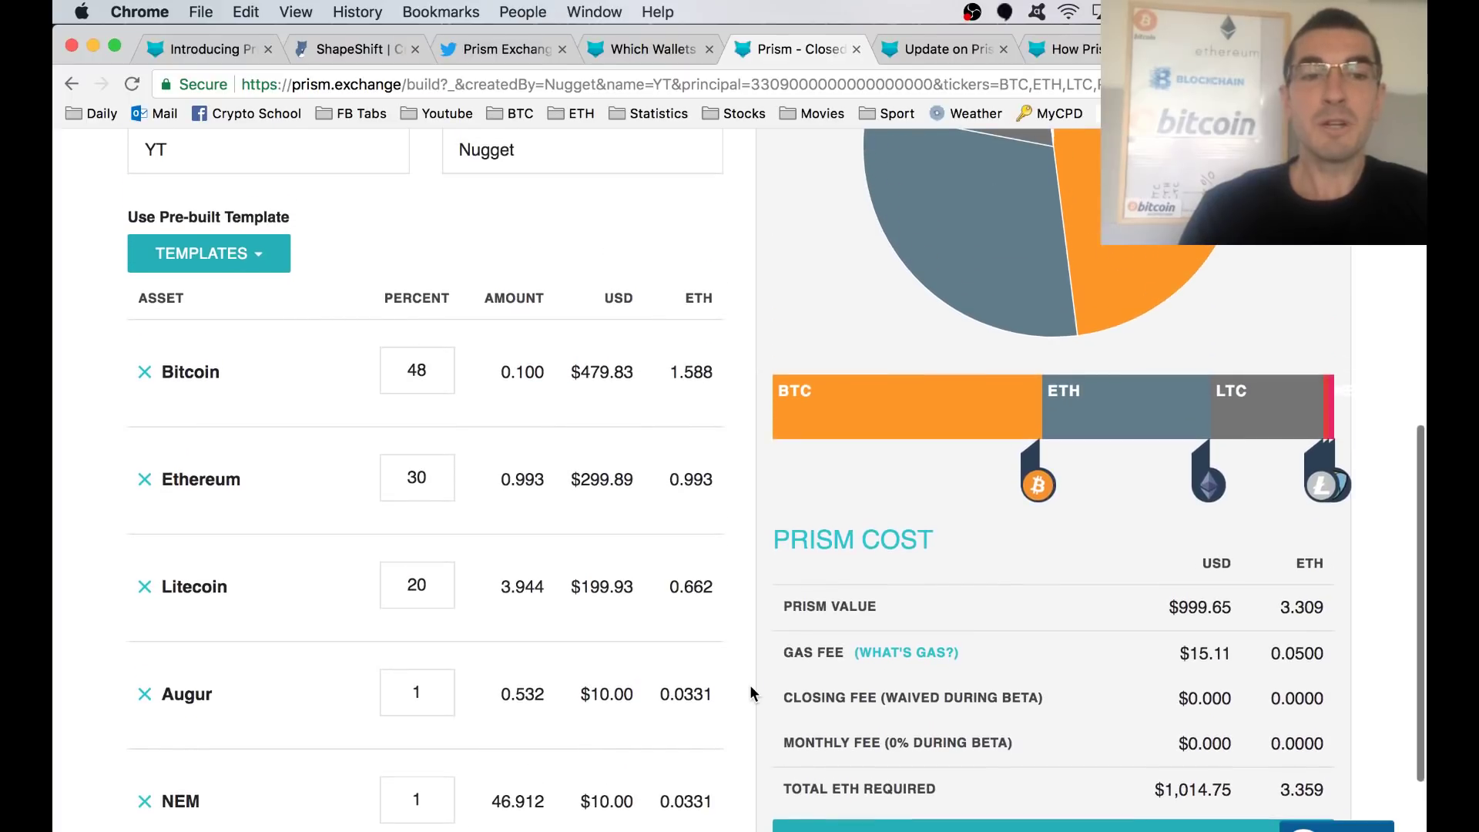
pyautogui.scroll(2, 750, 692)
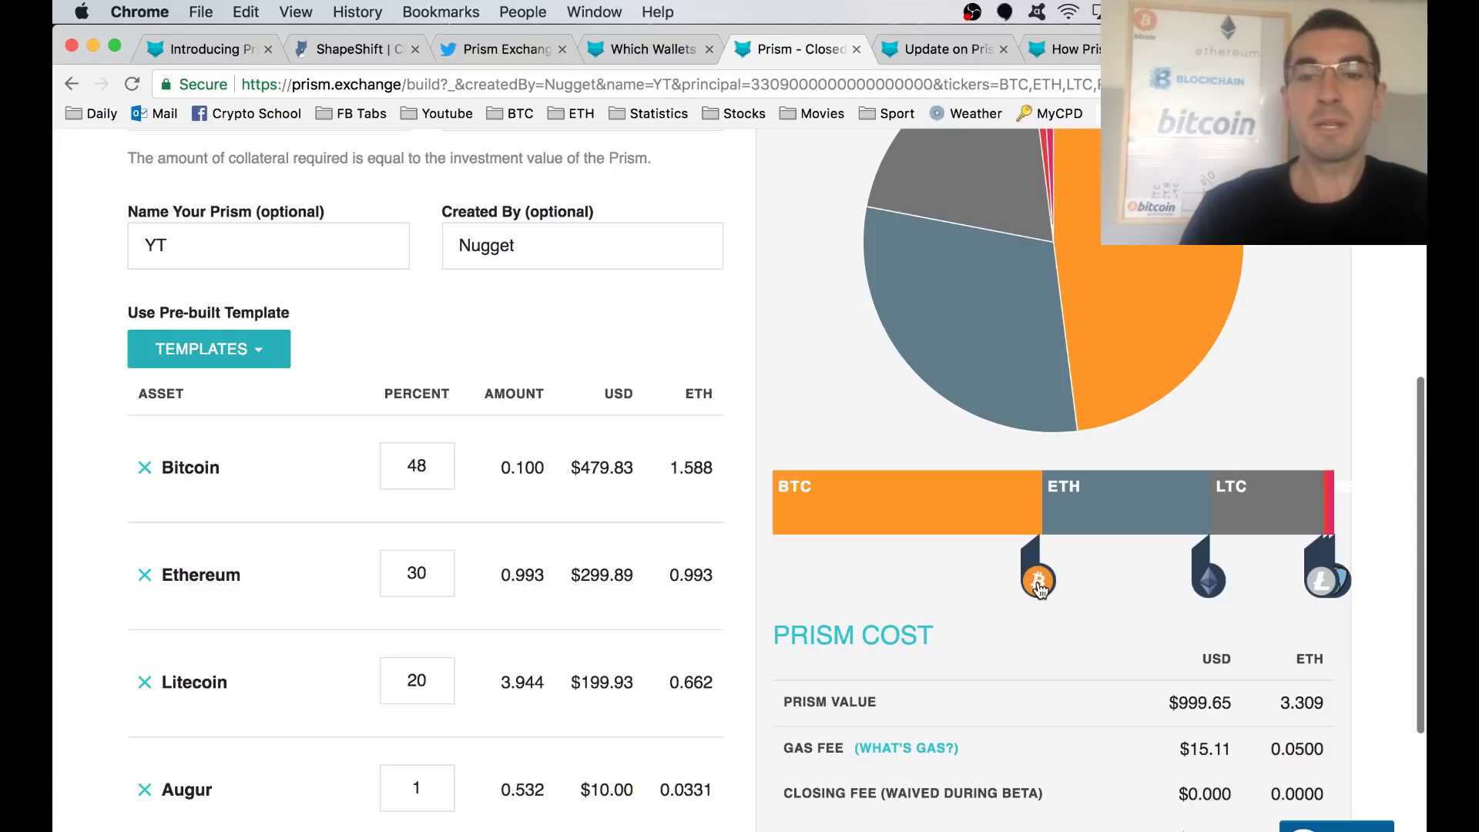
pyautogui.moveTo(1038, 588); pyautogui.dragTo(925, 579)
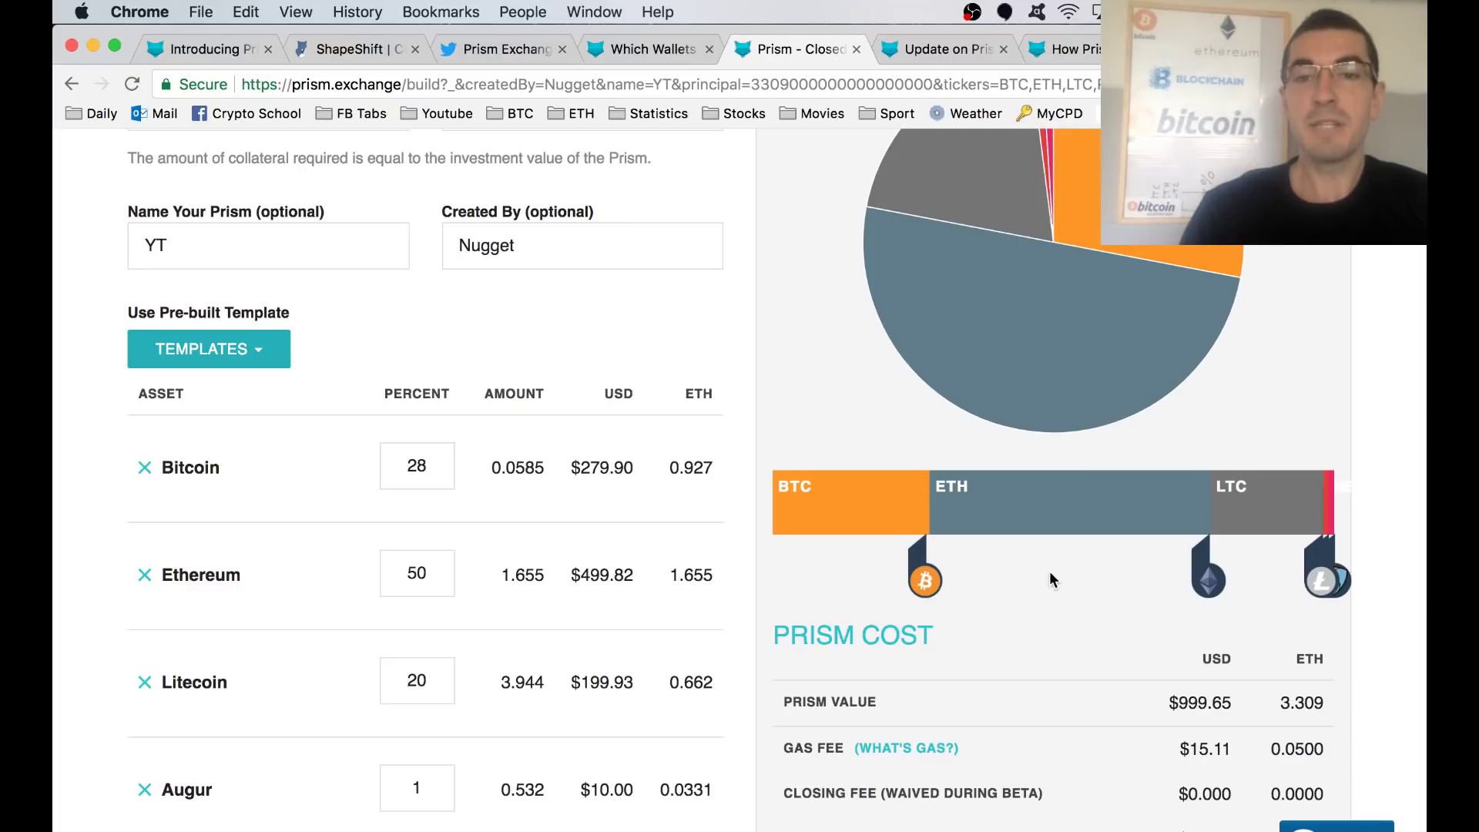
pyautogui.click(1030, 578)
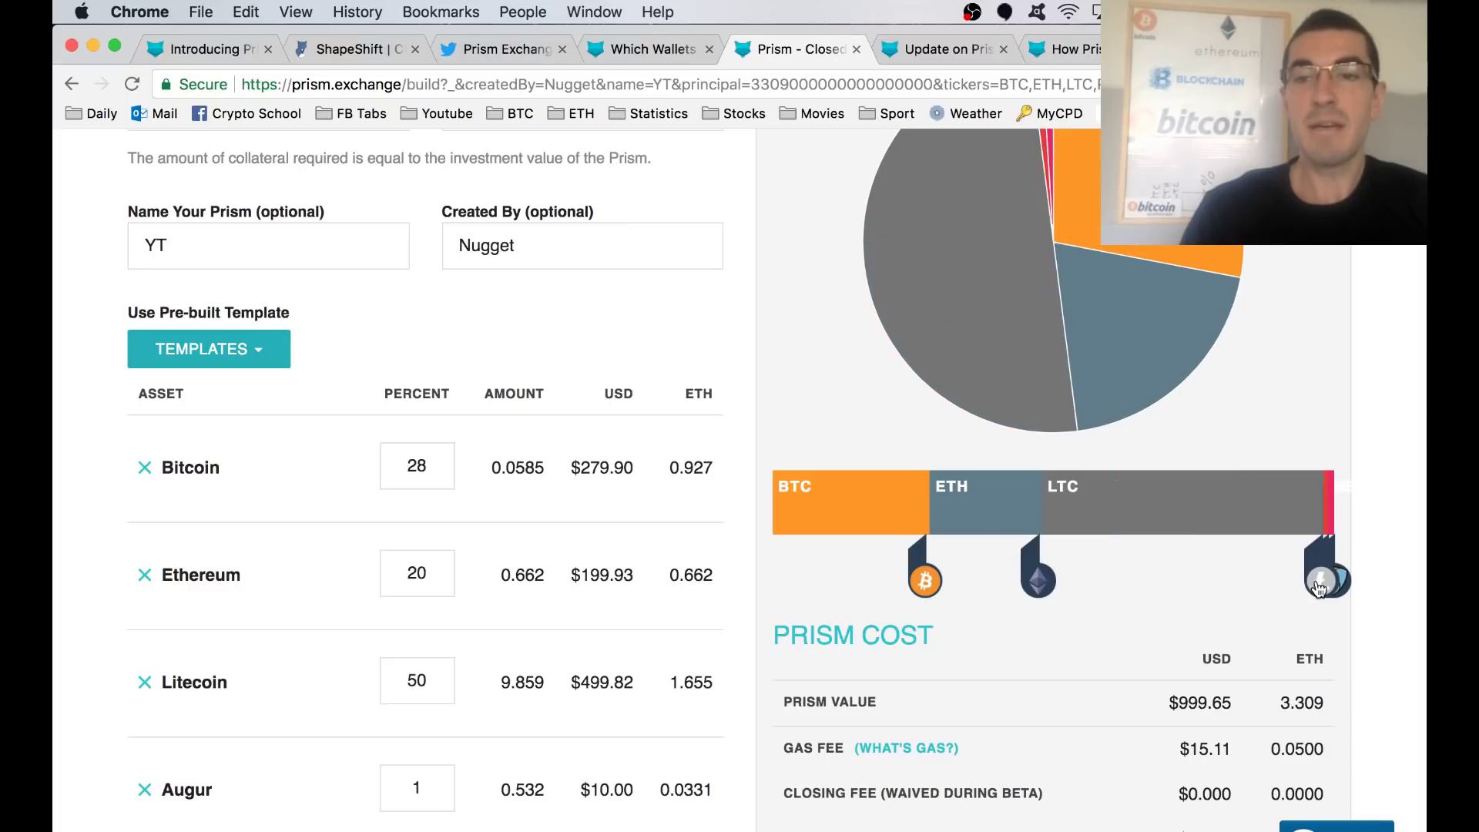
pyautogui.moveTo(1322, 580); pyautogui.dragTo(1133, 576)
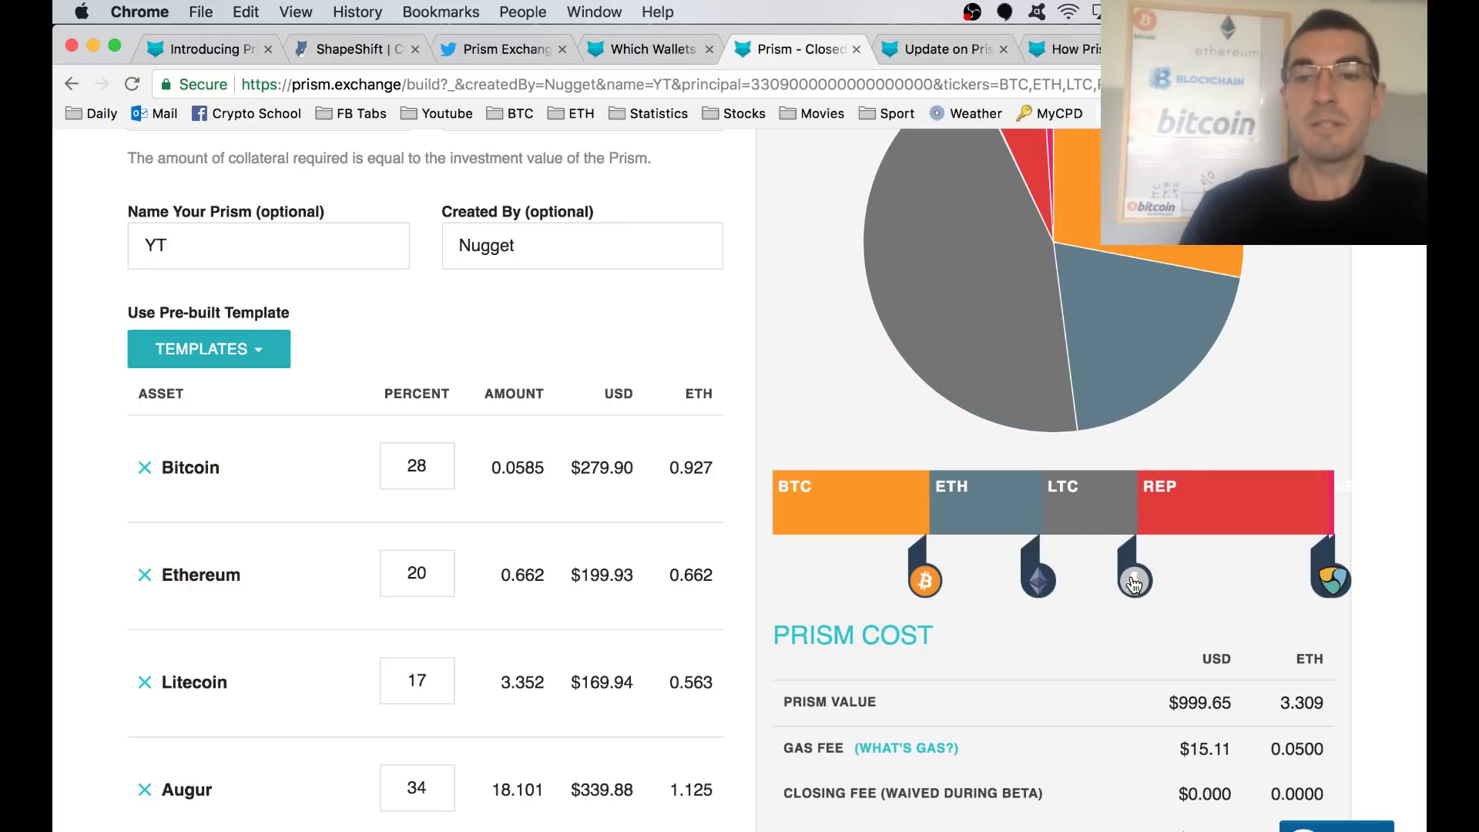
# Step: Reduce Augur's share to 18%, shifting the difference to NEM for a 17% share
pyautogui.press('Down')
pyautogui.press('Down')
pyautogui.press('Down')
pyautogui.press('Down')
pyautogui.press('Down')
pyautogui.press('Down')
pyautogui.press('Down')
pyautogui.press('Down')
pyautogui.press('Down')
pyautogui.press('Down')
pyautogui.press('Down')
pyautogui.press('Down')
pyautogui.press('Down')
pyautogui.press('Down')
pyautogui.press('Down')
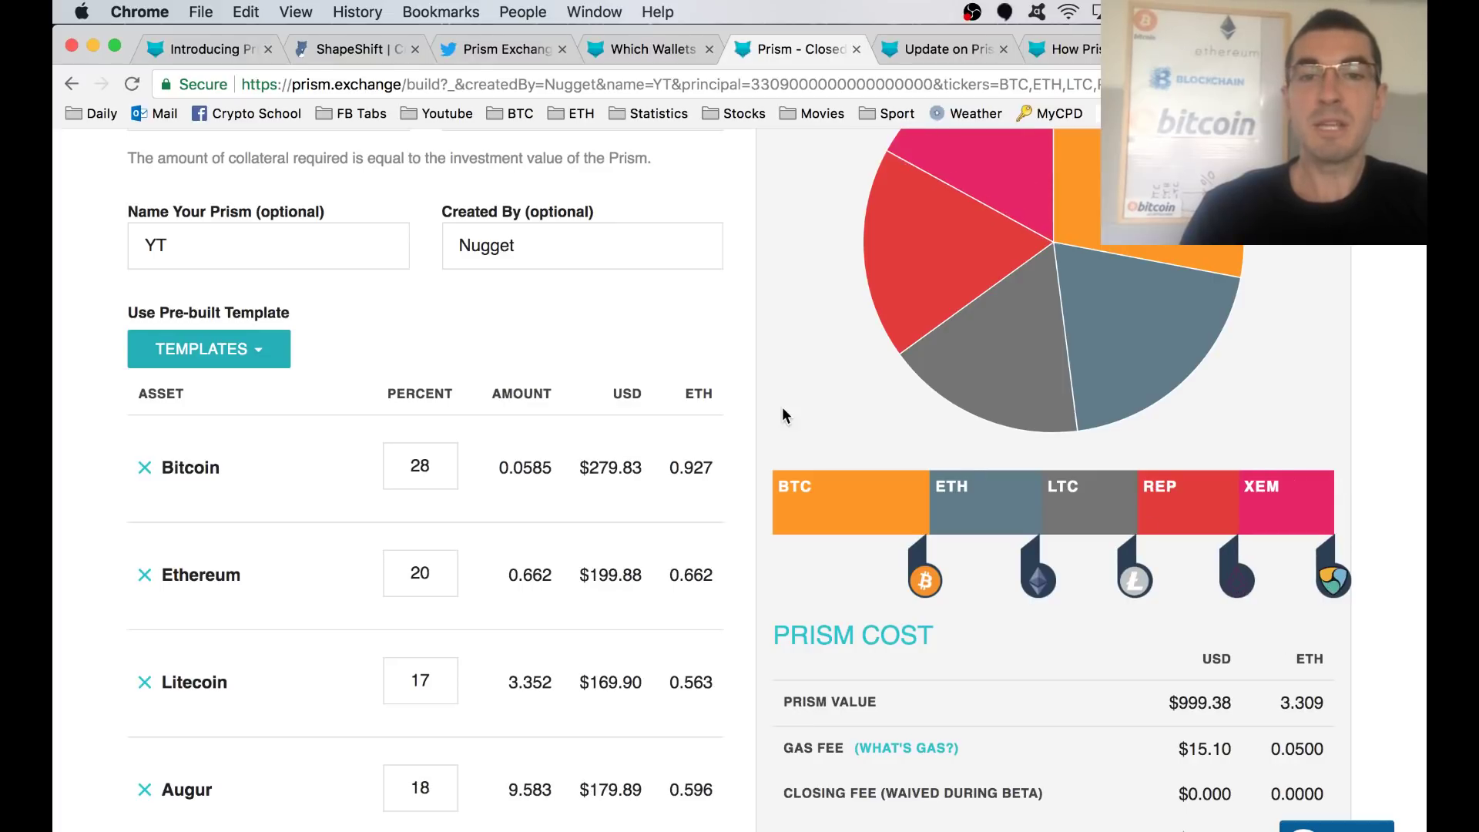
# Step: Check the finished allocation and continue to the Prism review stage to examine its requirements and costs
pyautogui.scroll(5, 743, 395)
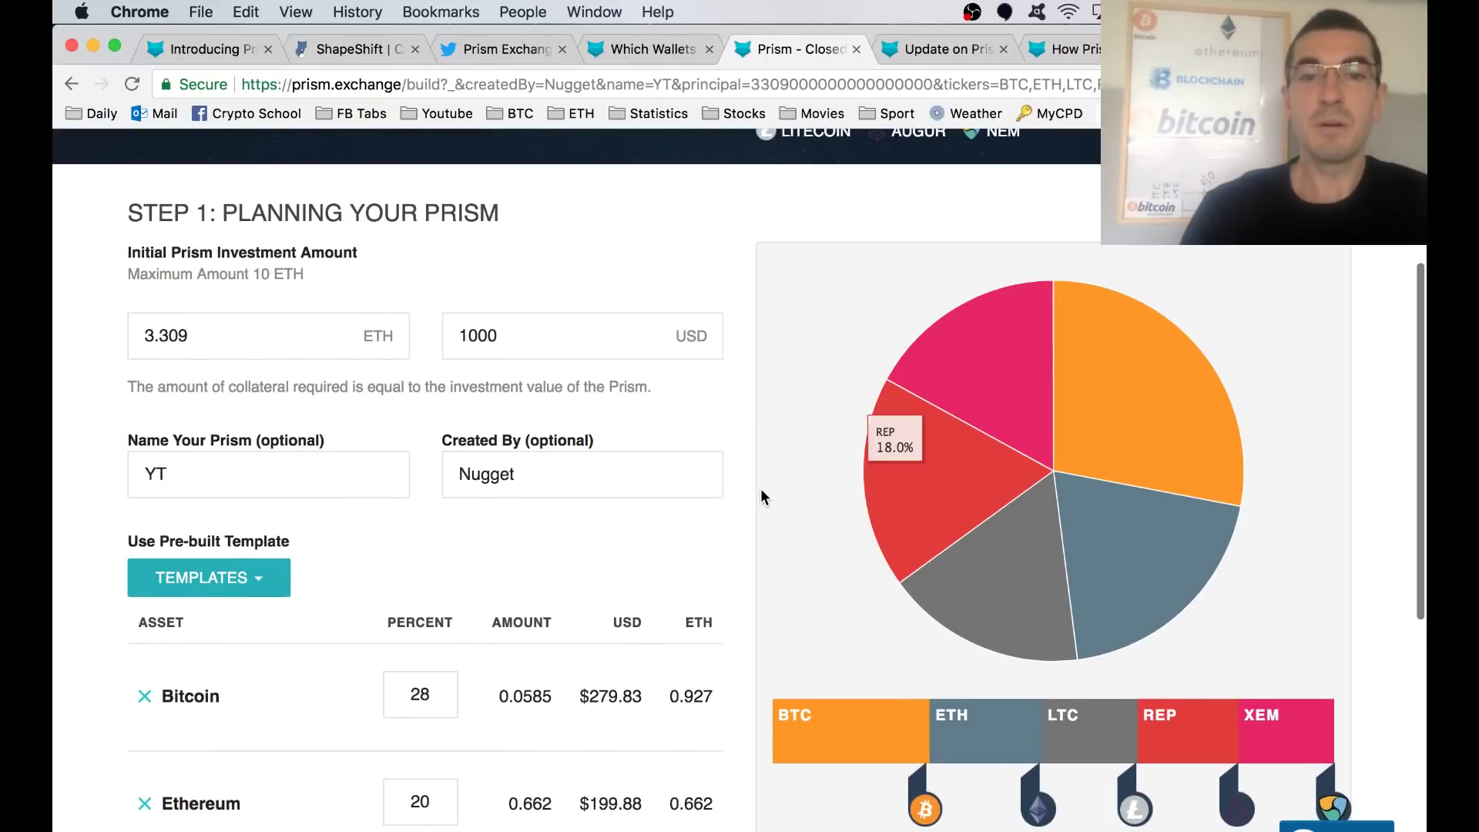
pyautogui.scroll(-10, 743, 504)
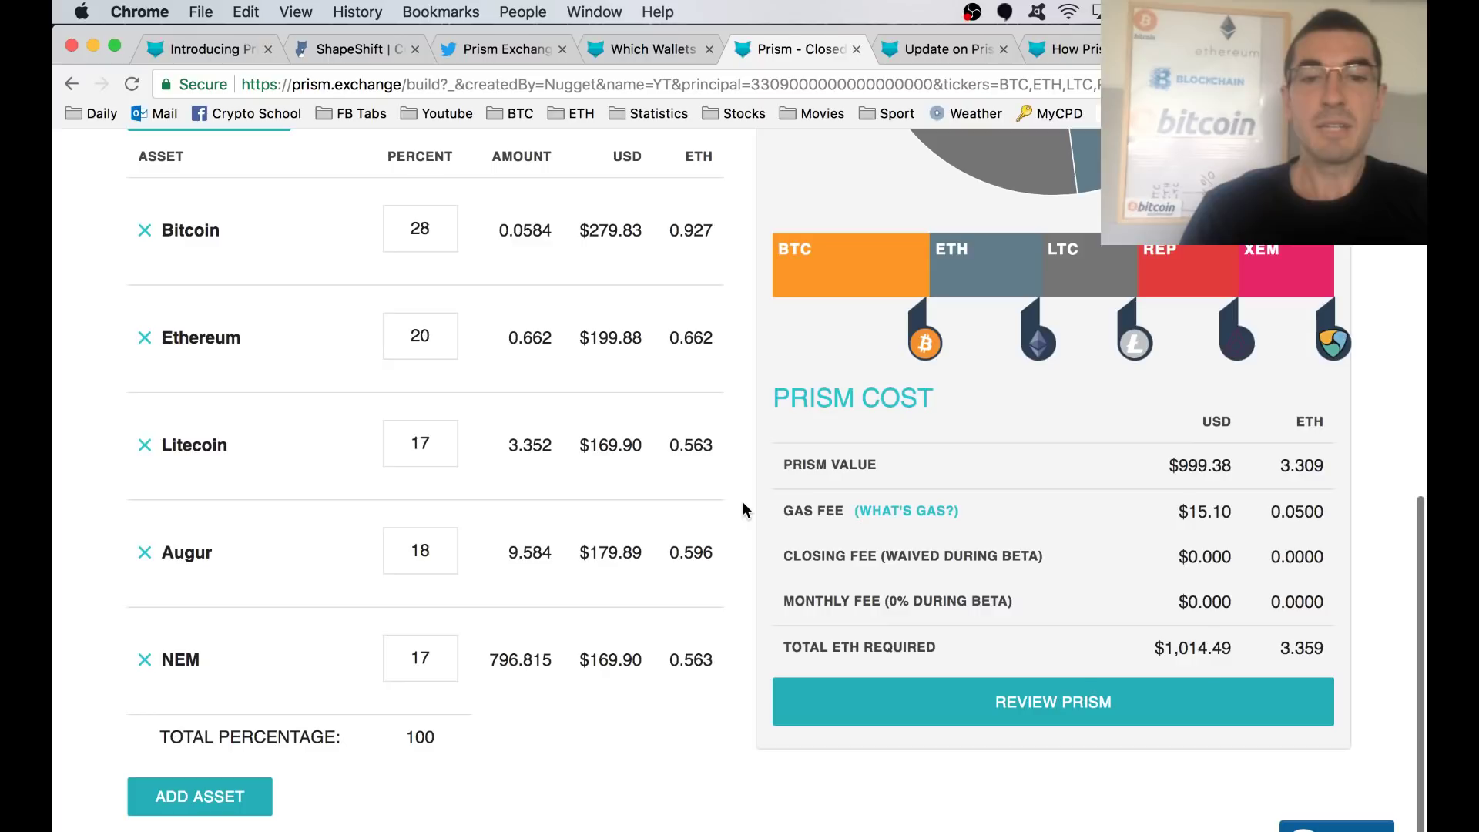
pyautogui.click(863, 701)
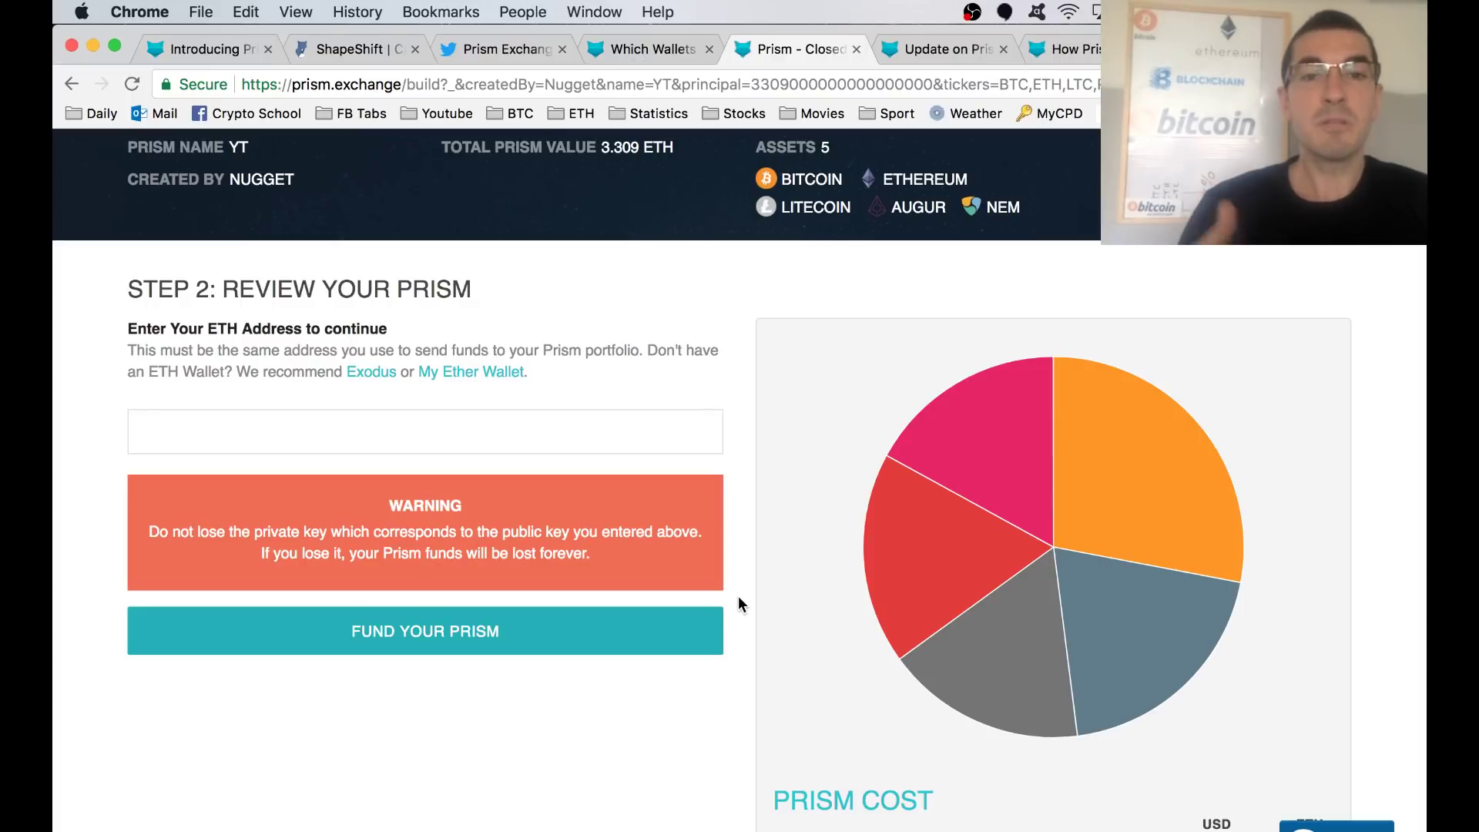
pyautogui.scroll(-3, 738, 597)
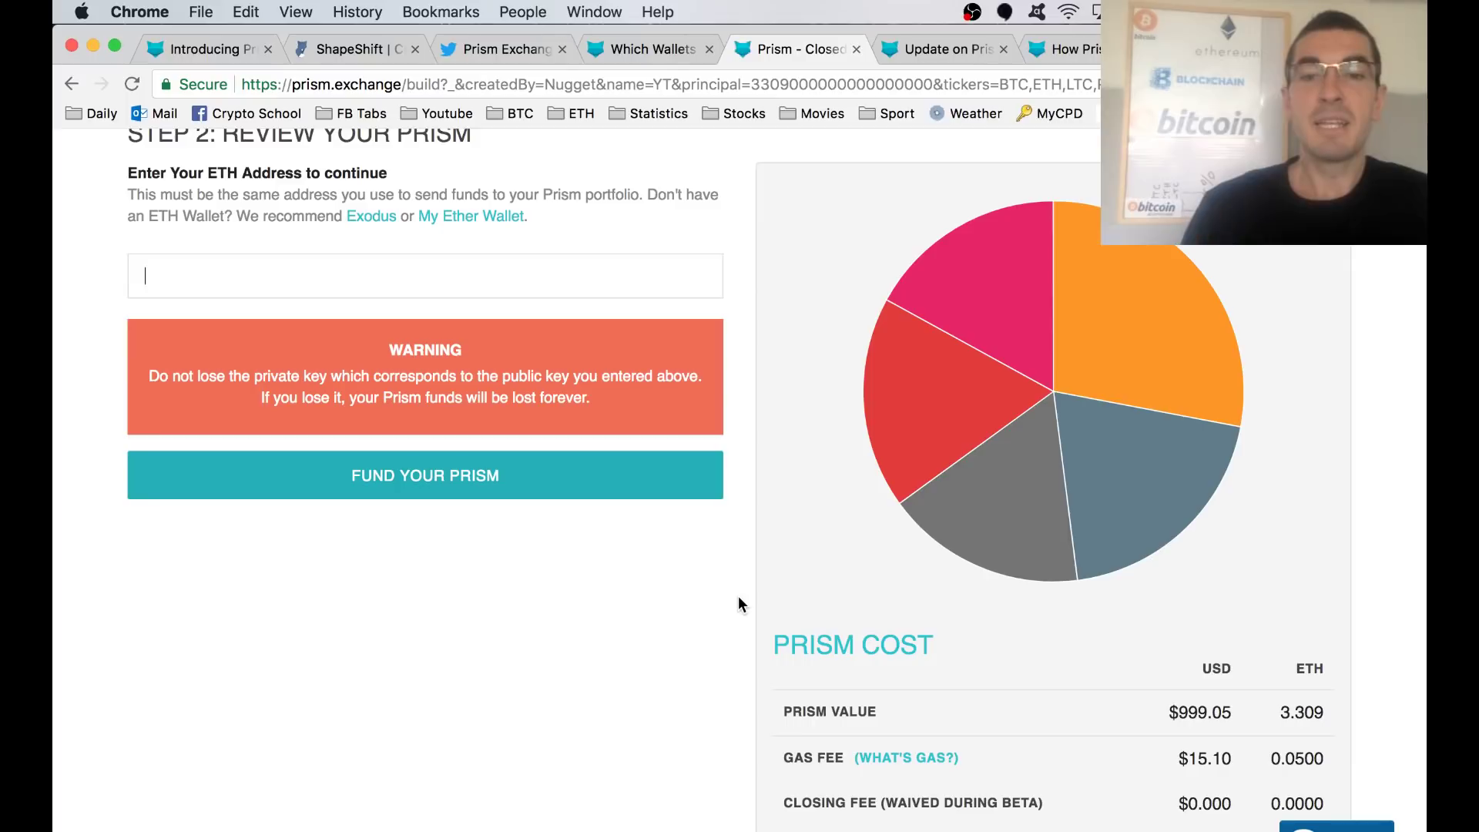
# Step: Examine the Prism cost breakdown, including the gas, closing and monthly fees, and the per-asset summary on the review page
pyautogui.scroll(-7, 738, 601)
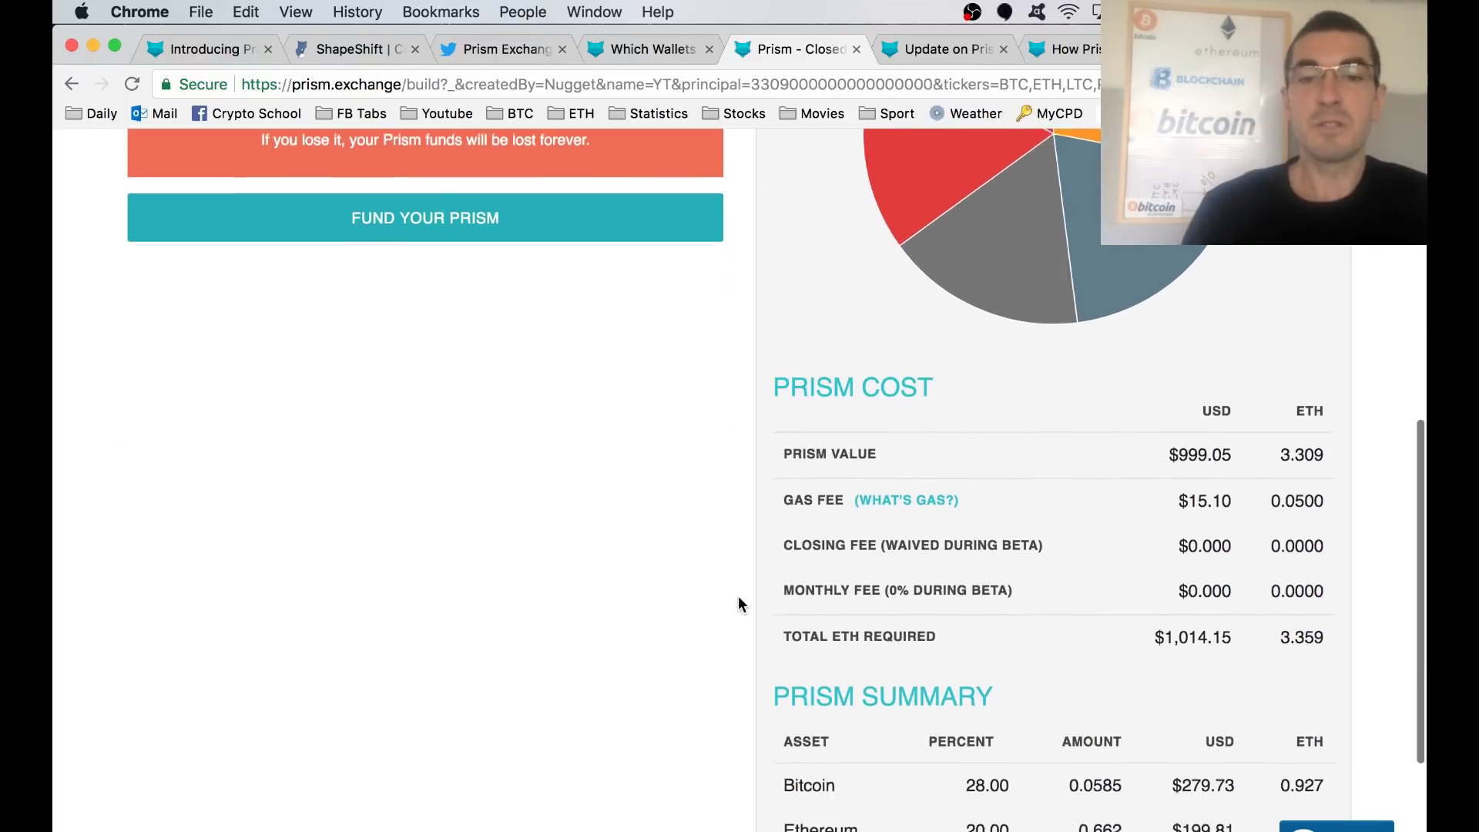
pyautogui.scroll(-5, 738, 597)
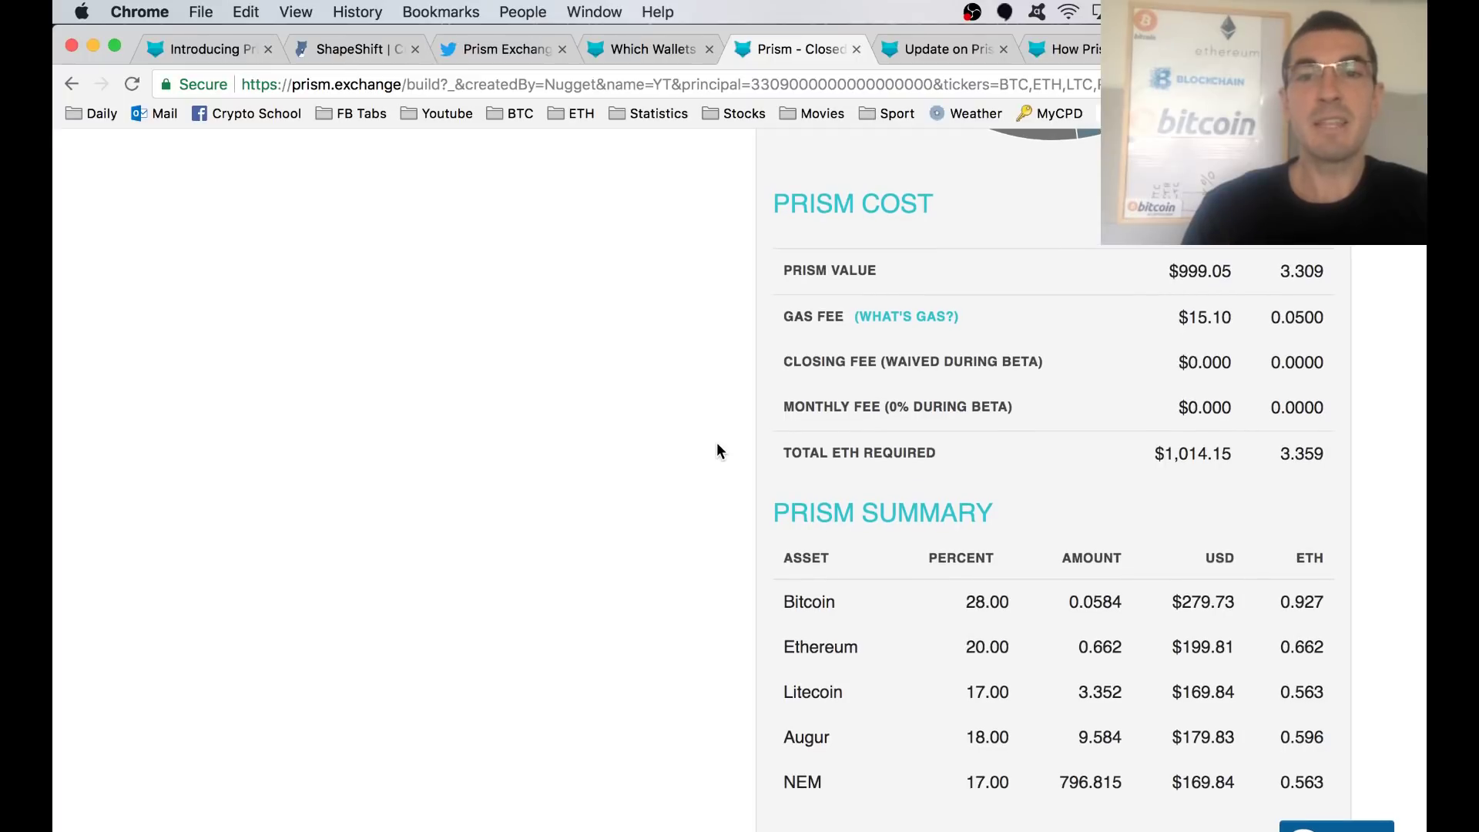
pyautogui.scroll(3, 717, 444)
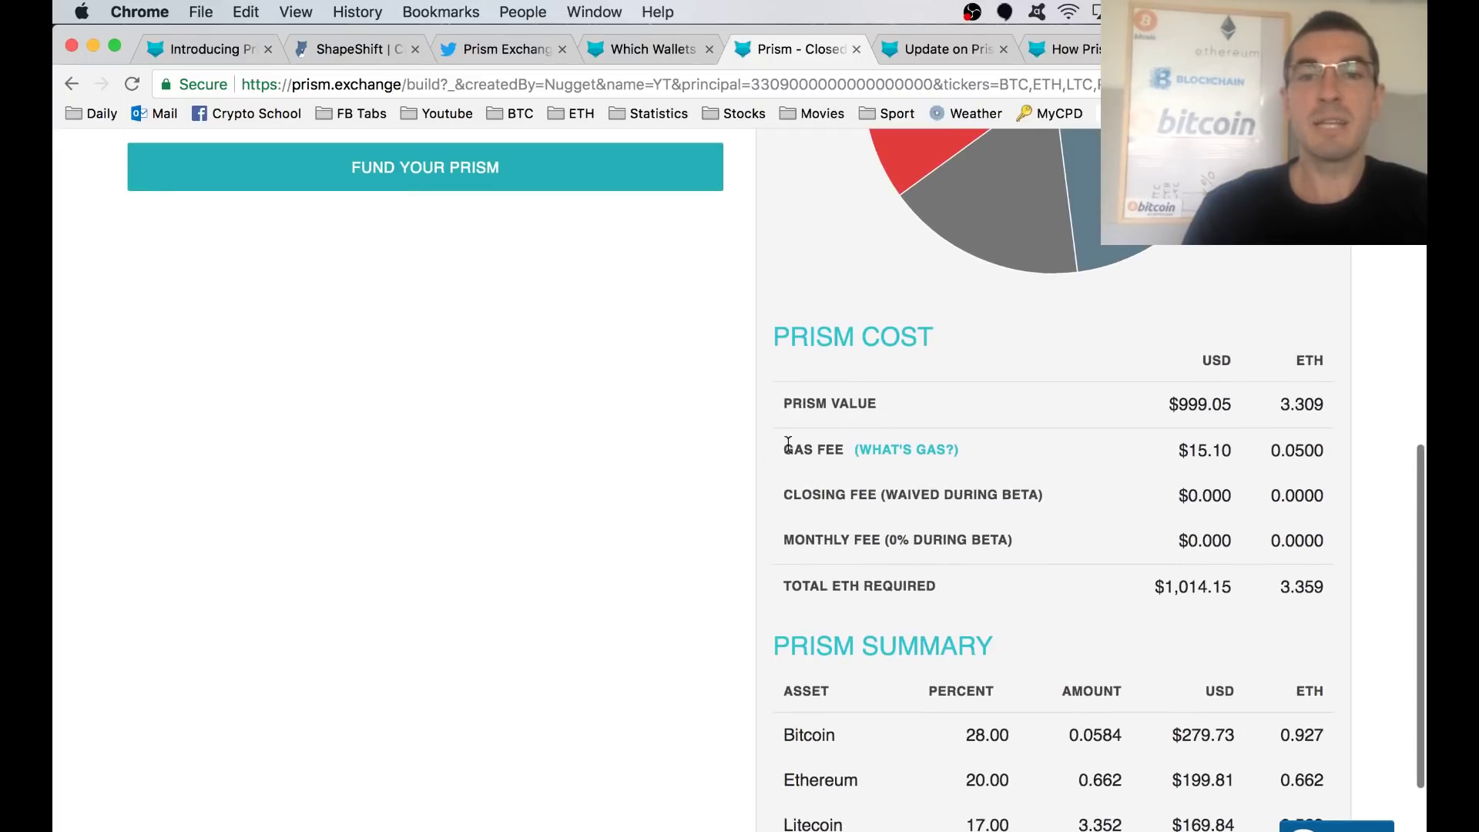
pyautogui.scroll(2, 731, 435)
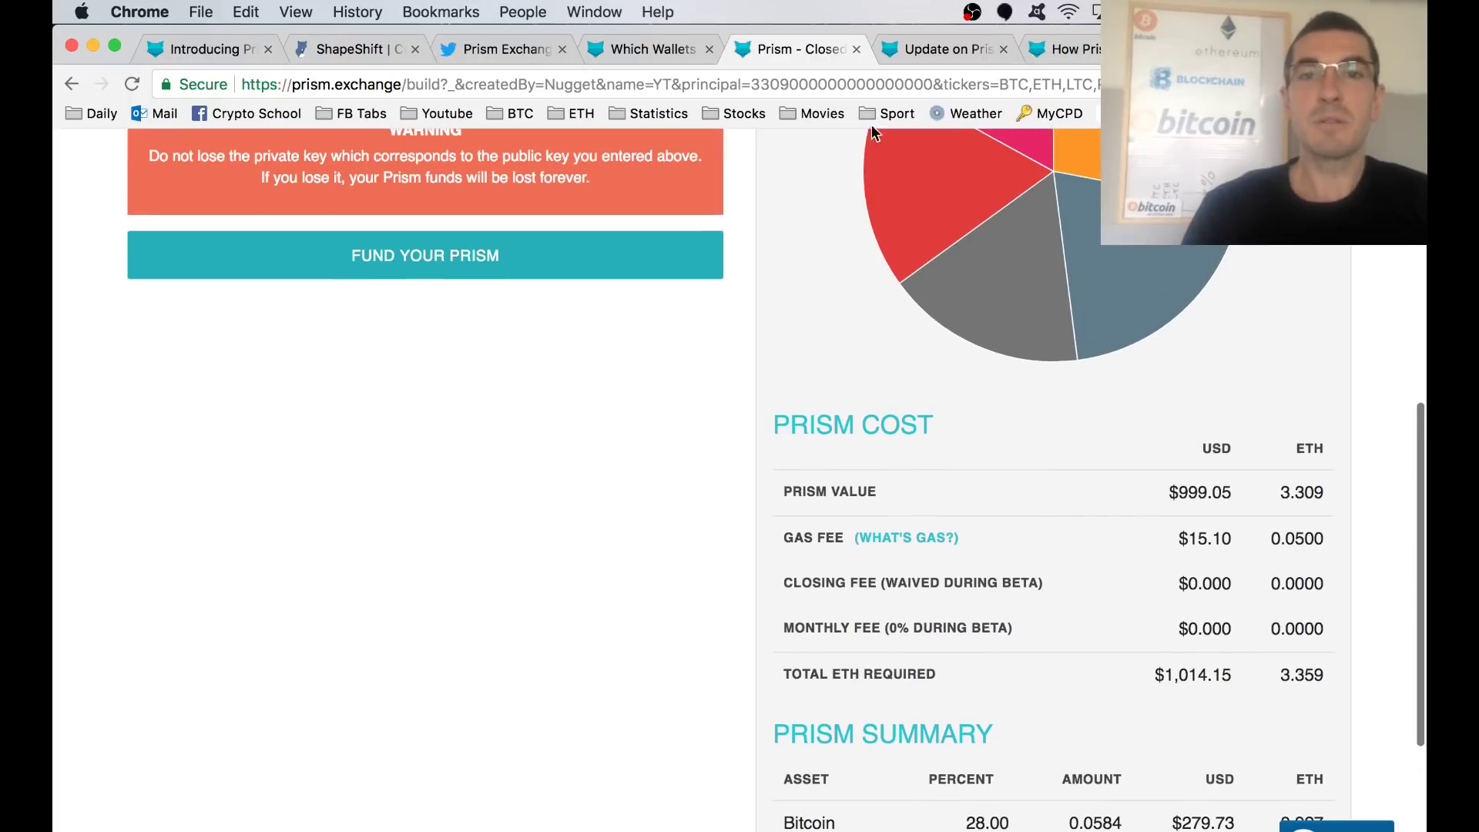
# Step: Consult the Prism fee update article and the technical guide's summary, and return to the Prism review page
pyautogui.click(921, 50)
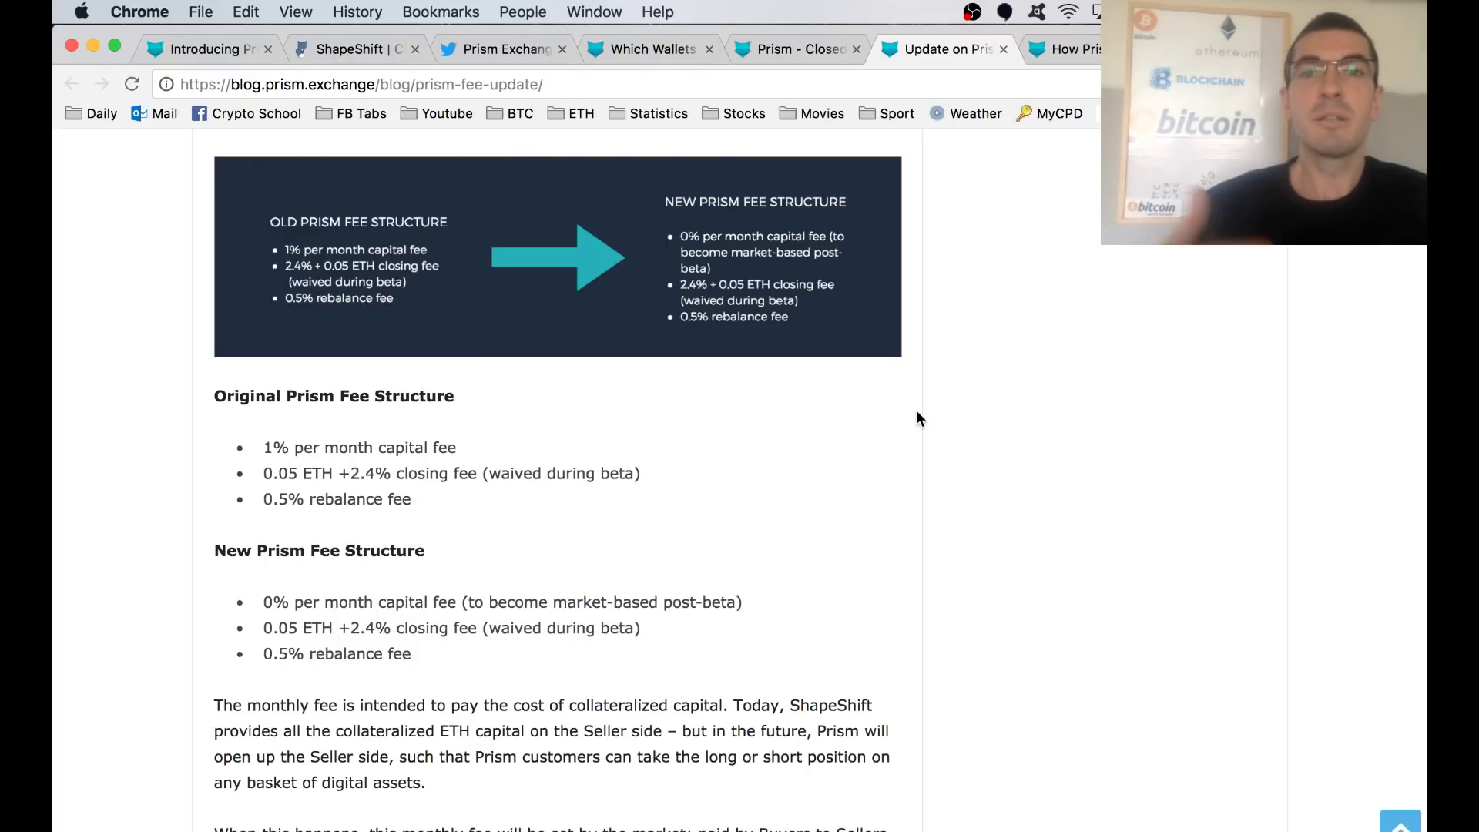
pyautogui.click(1077, 48)
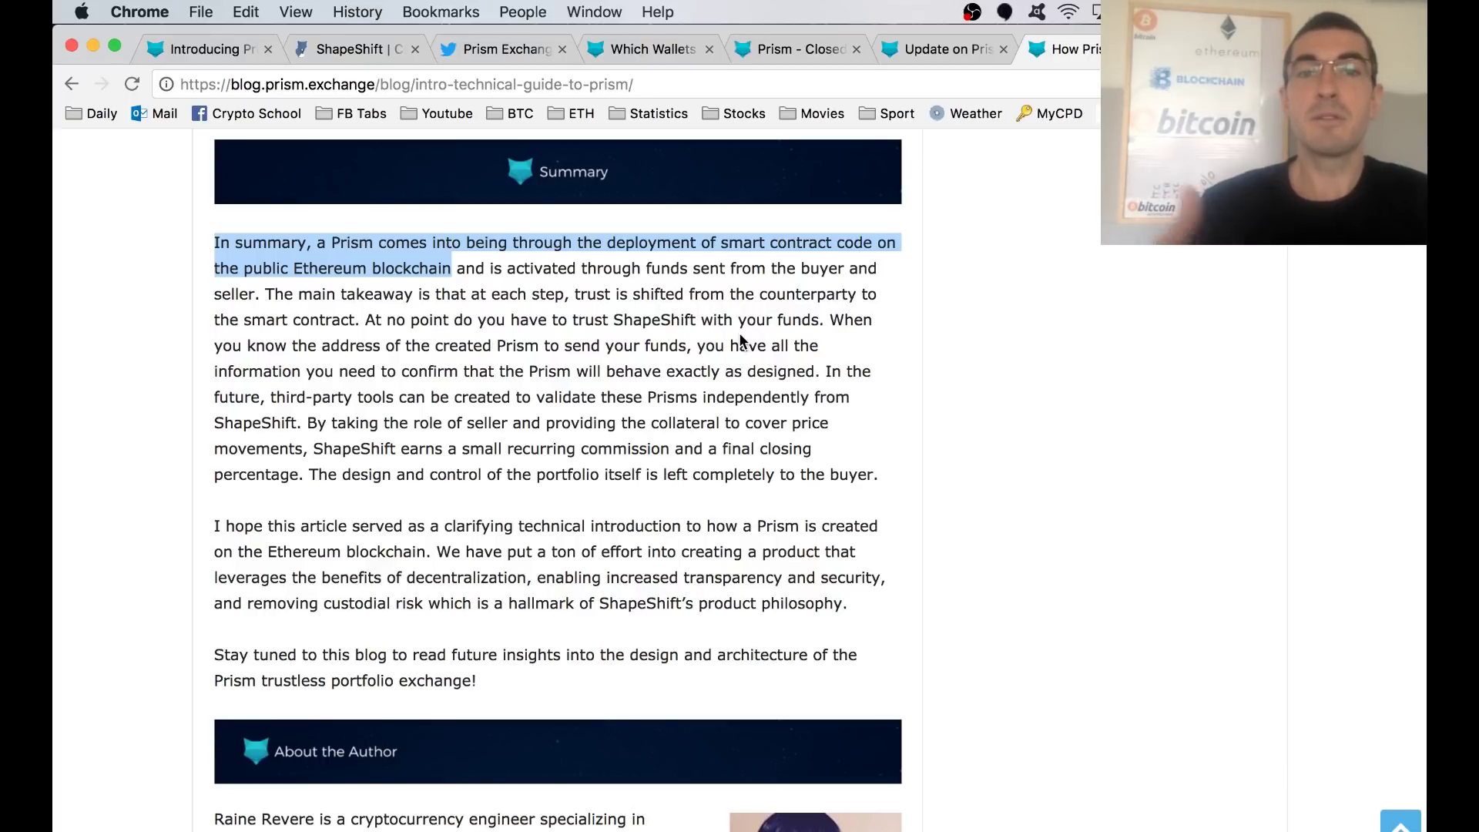
pyautogui.click(931, 48)
pyautogui.click(785, 49)
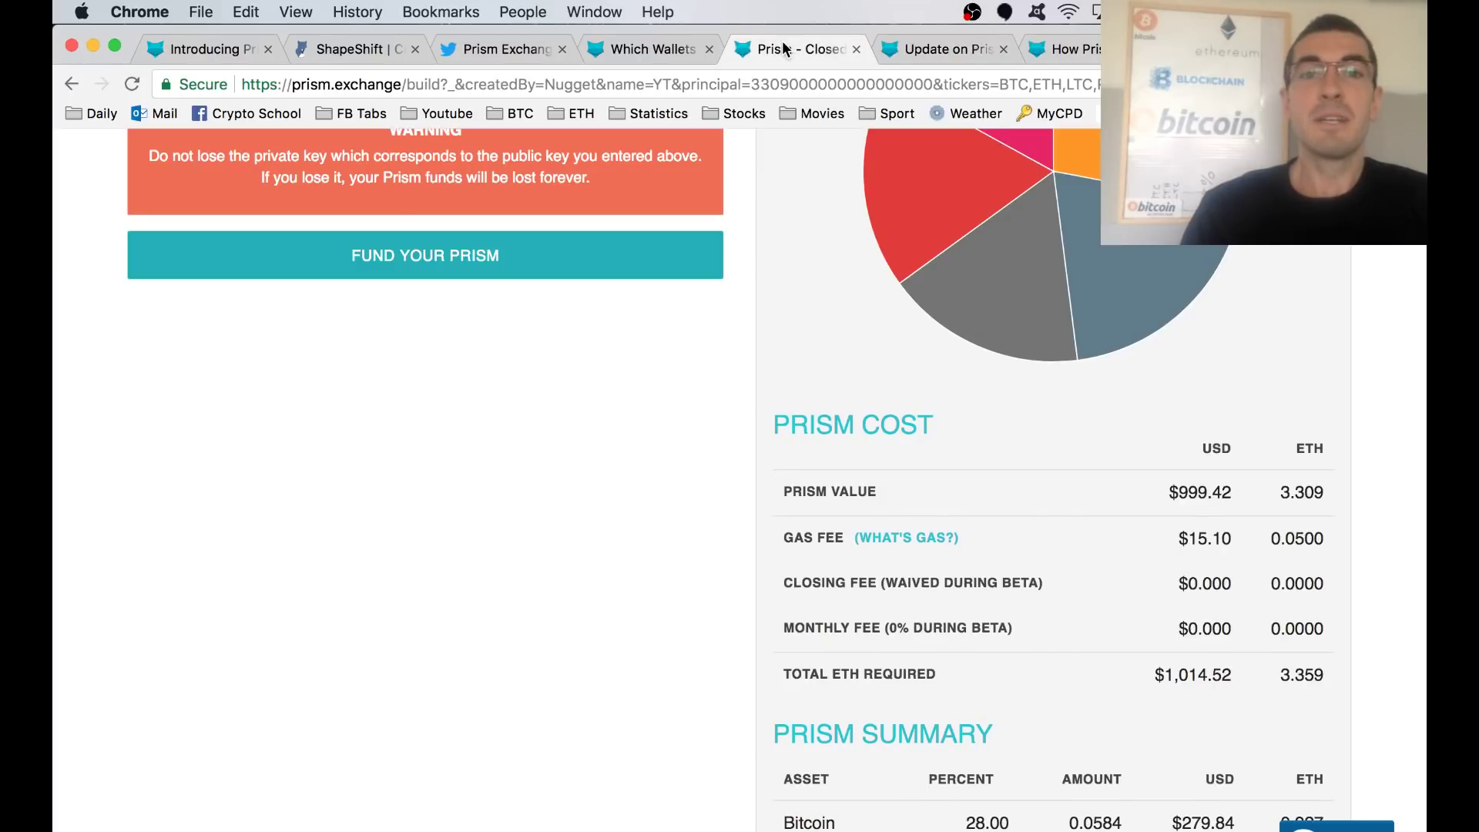
# Step: Check the Prism_Exchange subreddit and return to the Prism review page to view its ETH address requirement and warning
pyautogui.scroll(10, 724, 460)
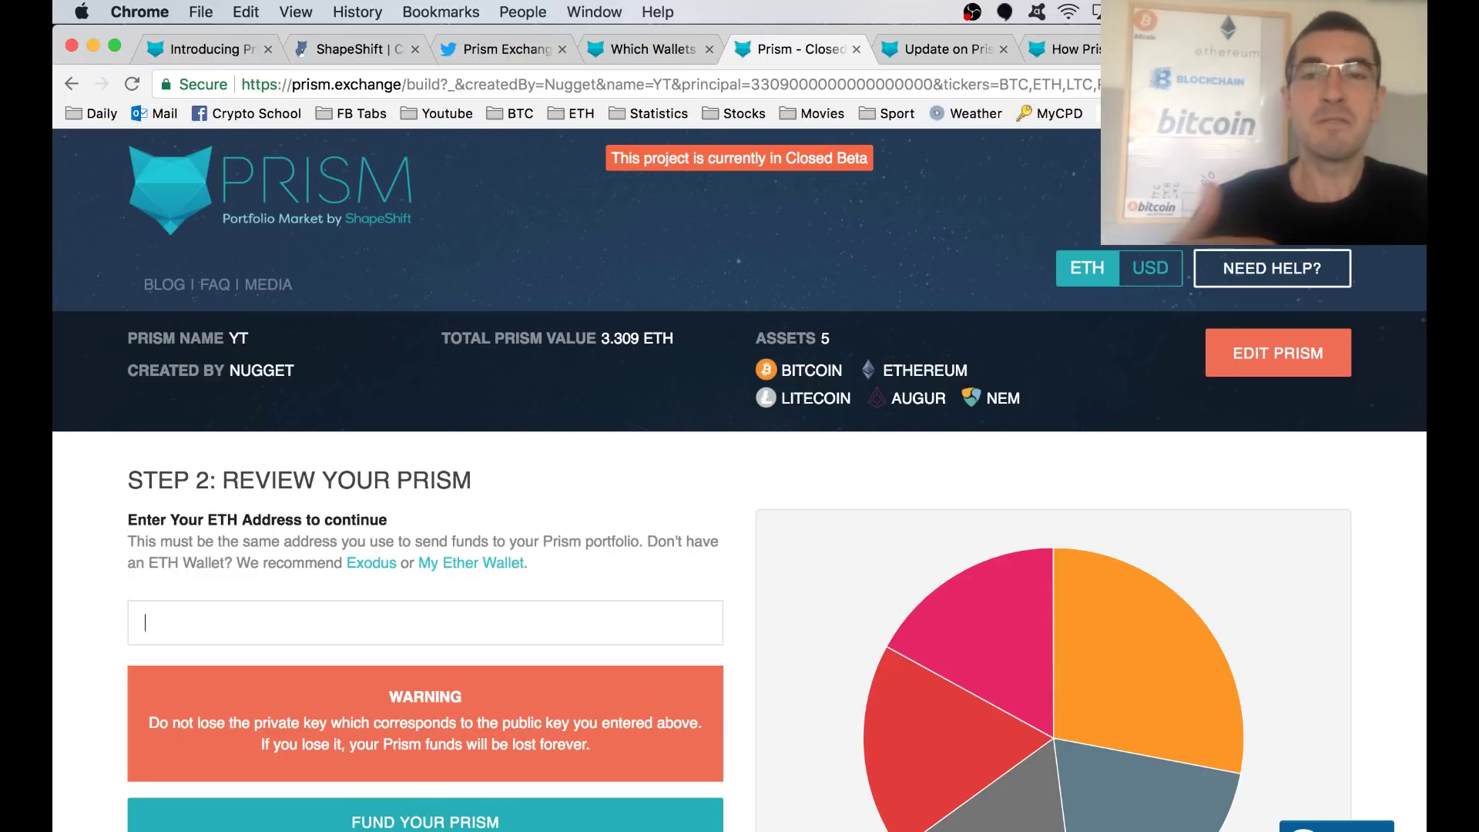
pyautogui.press('super+bracketleft')
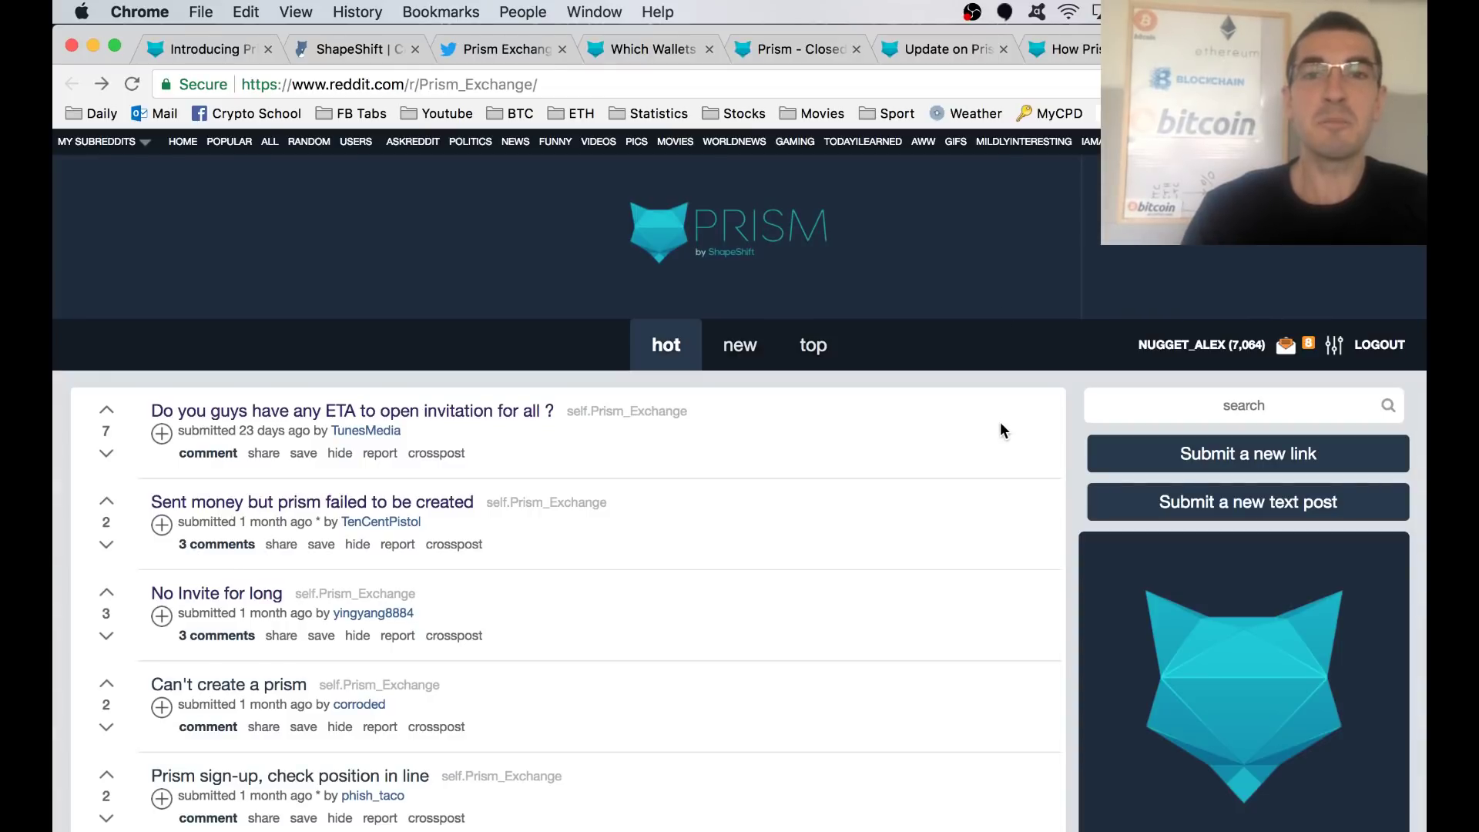
pyautogui.press('super+bracketright')
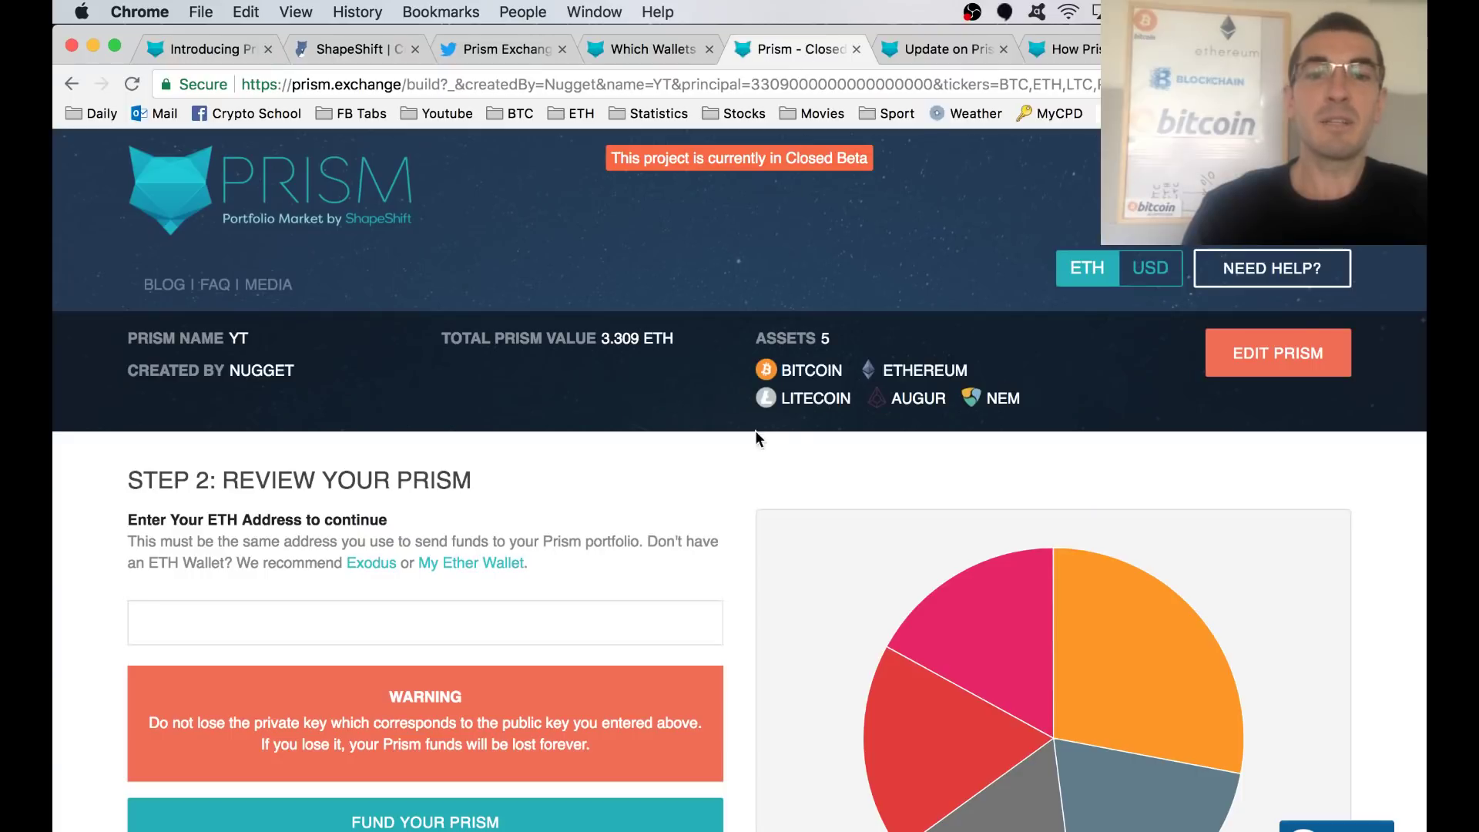
pyautogui.scroll(-3, 733, 511)
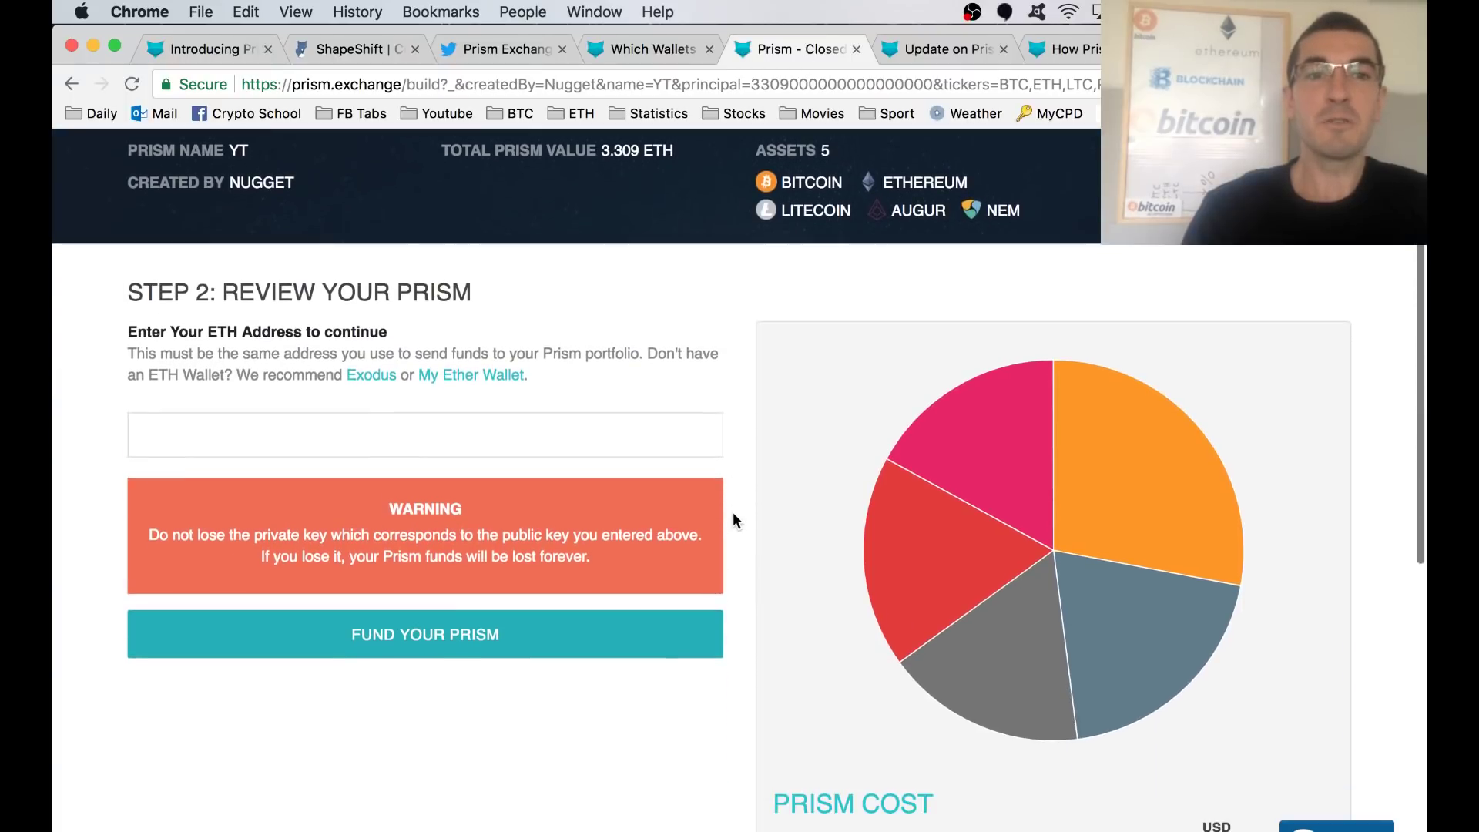